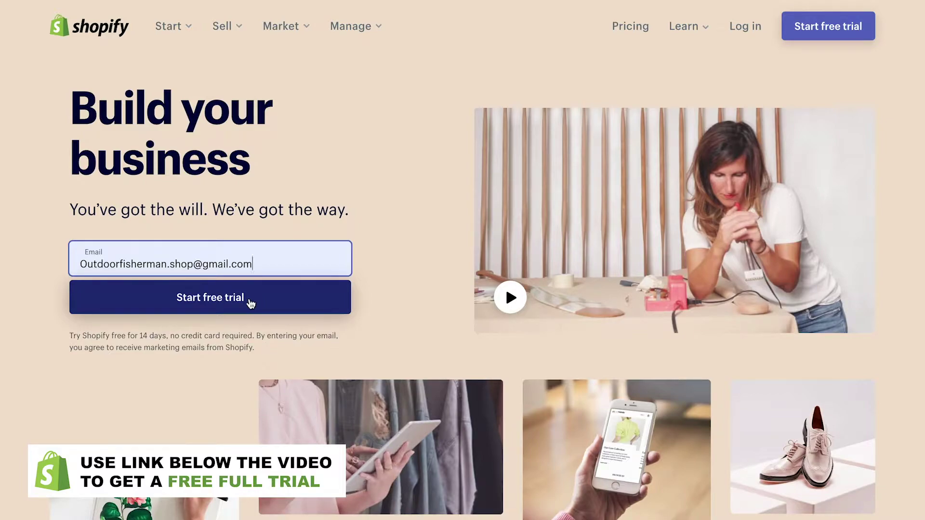
Start the free trial and create a store named Outdoor Fisherman
{"action": "left_click", "coordinate": [250, 303]}
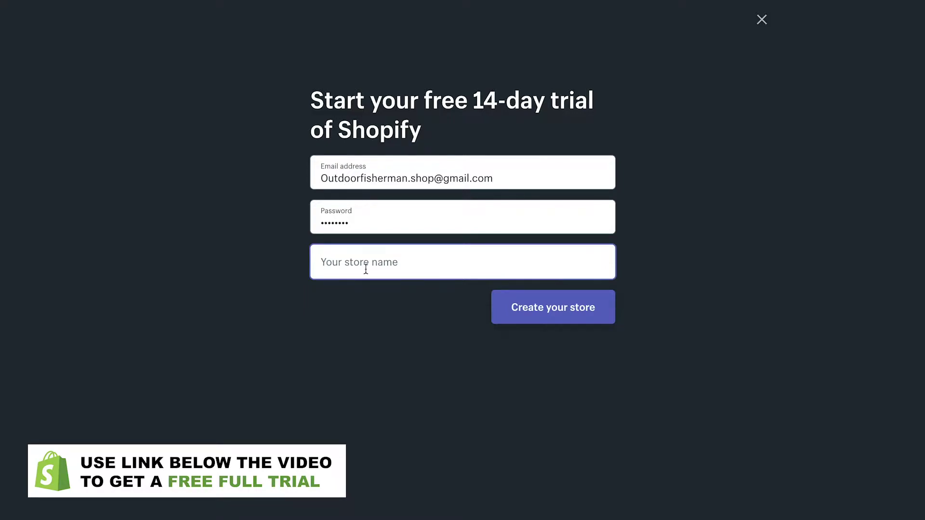
{"action": "type", "text": "Ou"}
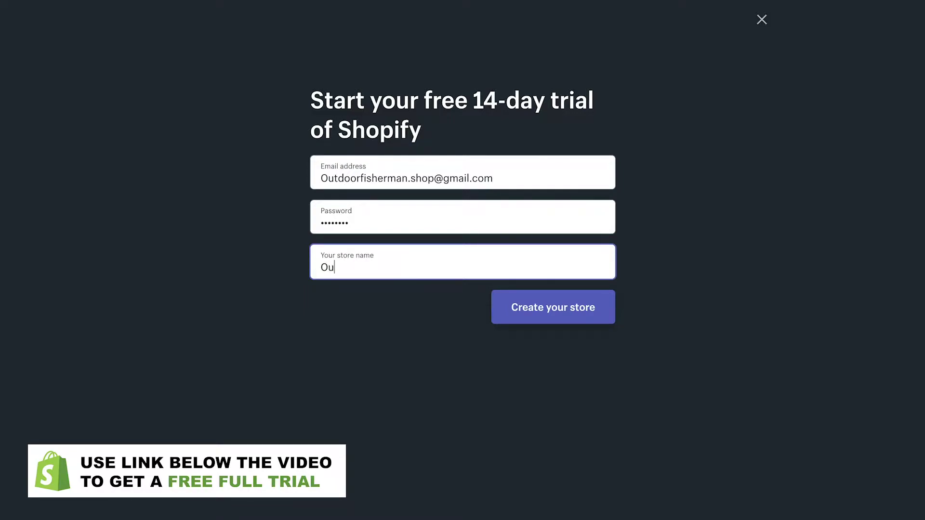
{"action": "type", "text": "tdo"}
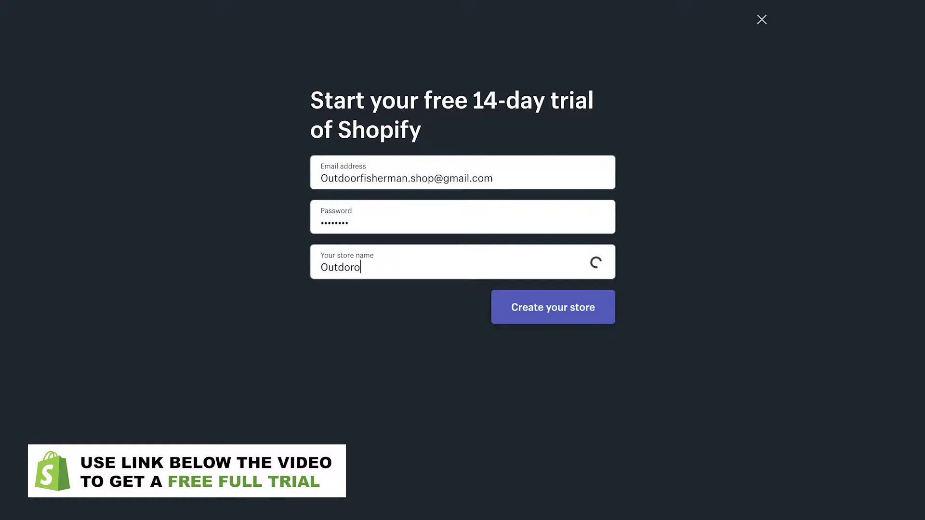
{"action": "type", "text": "or Fisherman"}
{"action": "left_click", "coordinate": [552, 306]}
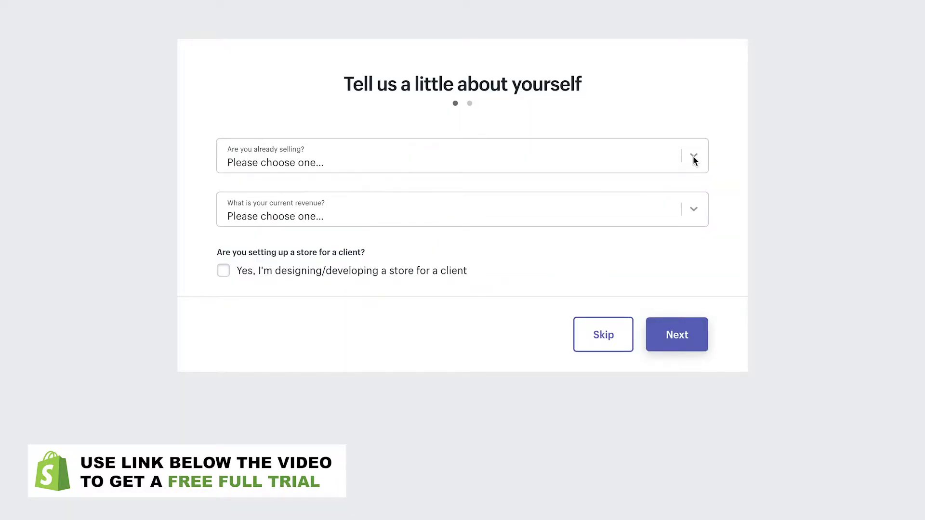
Answer the selling question with "I'm just playing around" and revenue with "$0 AUD (I'm just getting started)", and continue to the address form
{"action": "left_click", "coordinate": [693, 160]}
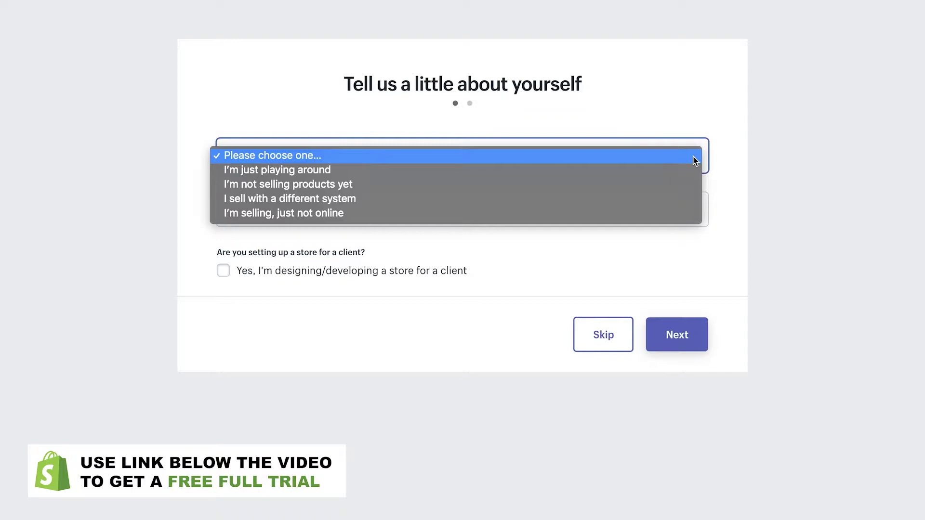
{"action": "left_click", "coordinate": [489, 171]}
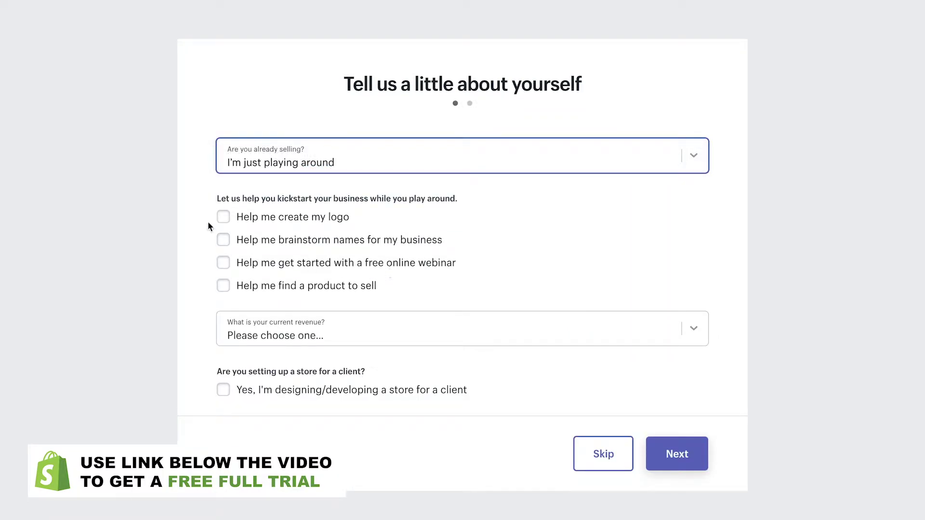
{"action": "left_click", "coordinate": [288, 338]}
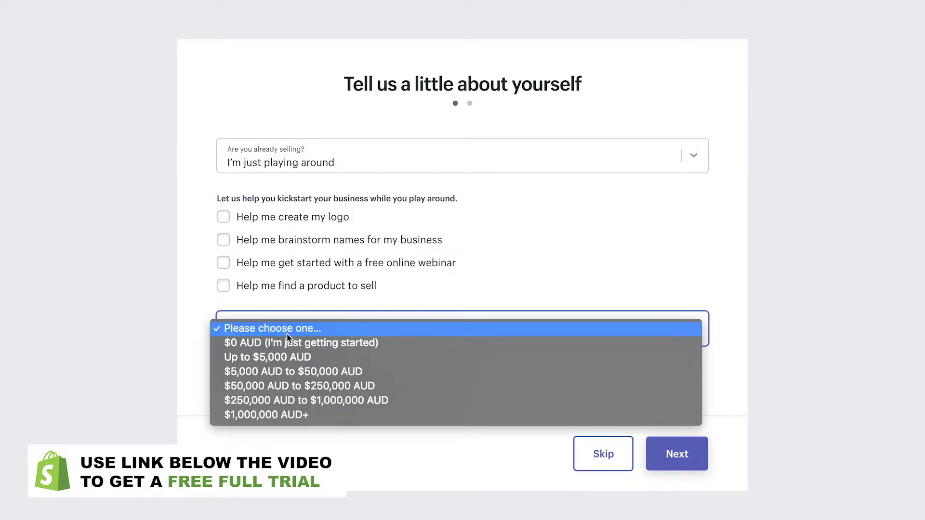
{"action": "left_click", "coordinate": [288, 341]}
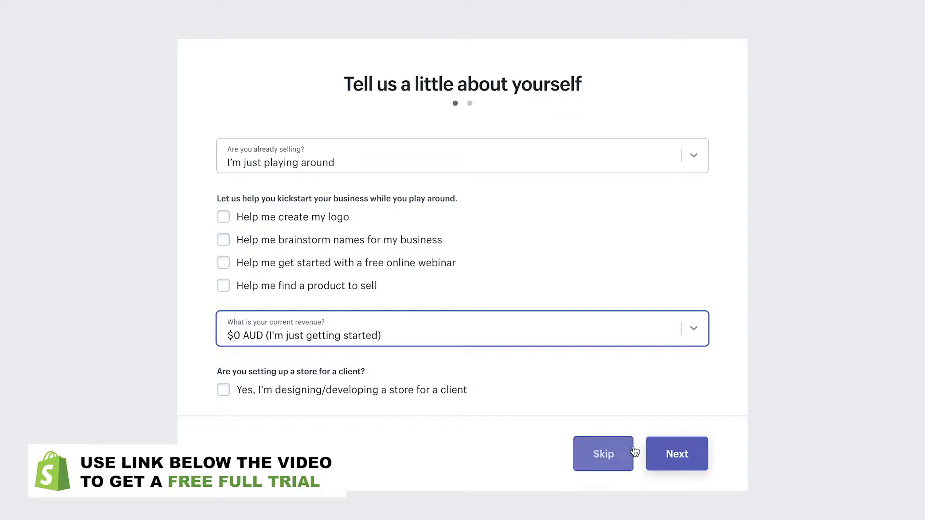
{"action": "left_click", "coordinate": [678, 458]}
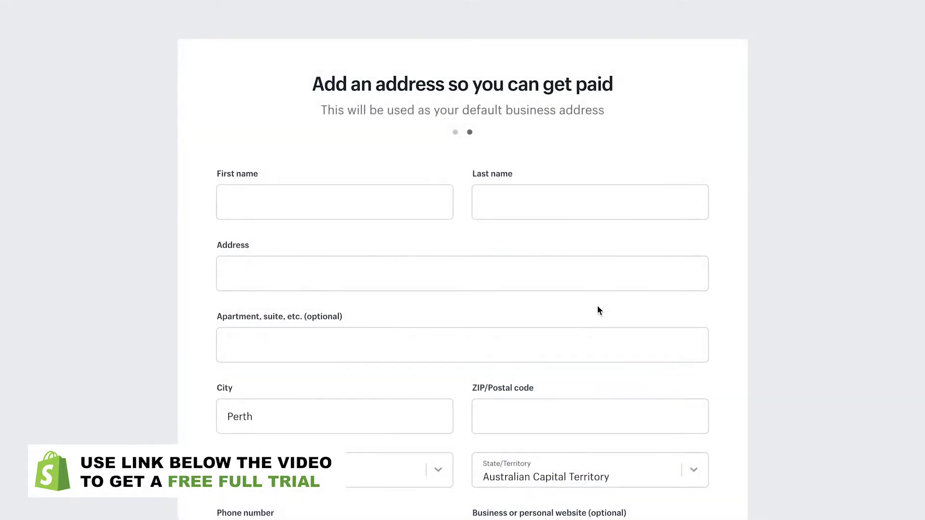
Fill in the first name, last name and street address for the default business address
{"action": "scroll", "coordinate": [388, 216], "scroll_direction": "down", "scroll_amount": 1}
{"action": "left_click", "coordinate": [347, 161]}
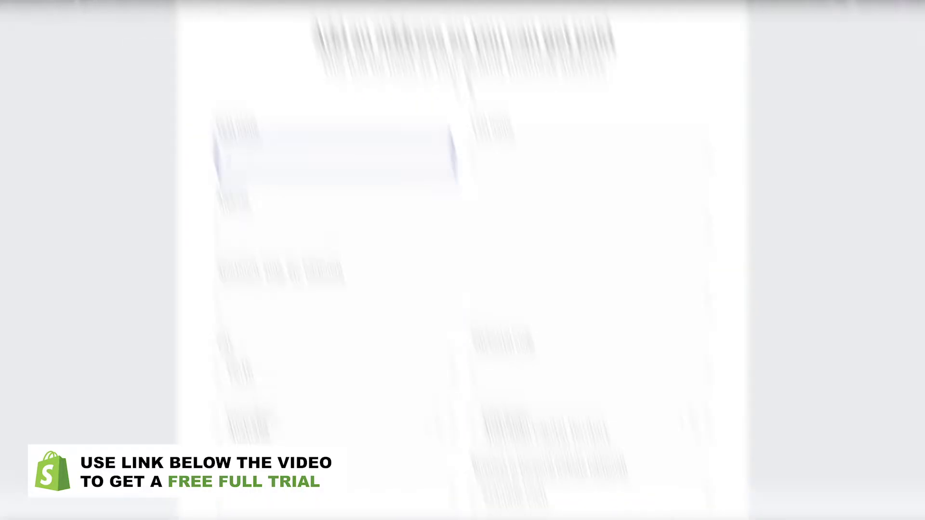
{"action": "type", "text": "John"}
{"action": "left_click", "coordinate": [510, 161]}
{"action": "type", "text": "Smith"}
{"action": "left_click", "coordinate": [269, 230]}
{"action": "type", "text": "1234 S"}
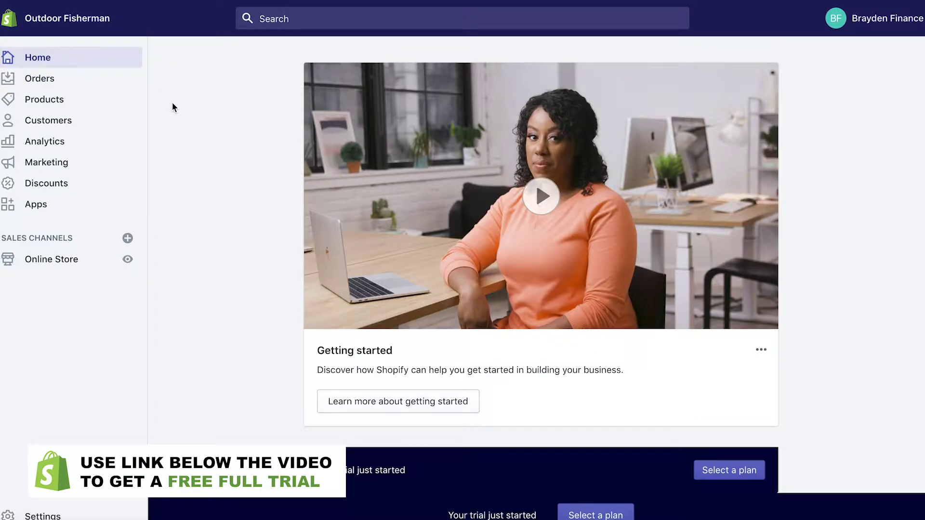
Look through the getting-started and suggestion cards on the store admin's home page
{"action": "scroll", "coordinate": [238, 152], "scroll_direction": "down", "scroll_amount": 8}
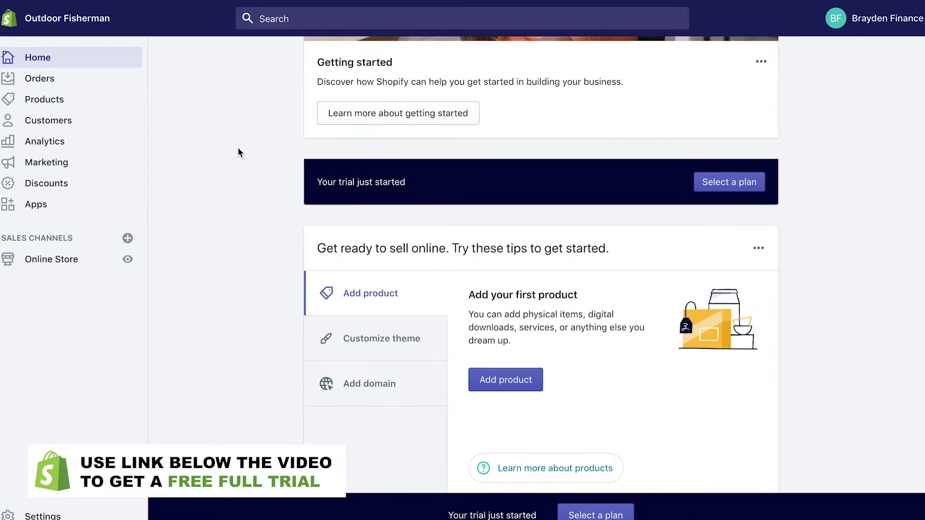
{"action": "scroll", "coordinate": [238, 149], "scroll_direction": "down", "scroll_amount": 11}
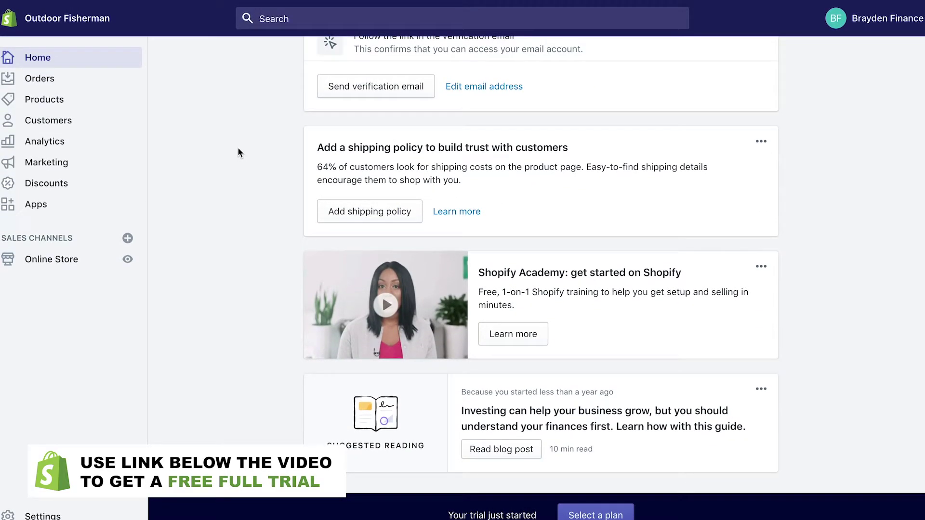
{"action": "scroll", "coordinate": [238, 152], "scroll_direction": "up", "scroll_amount": 19}
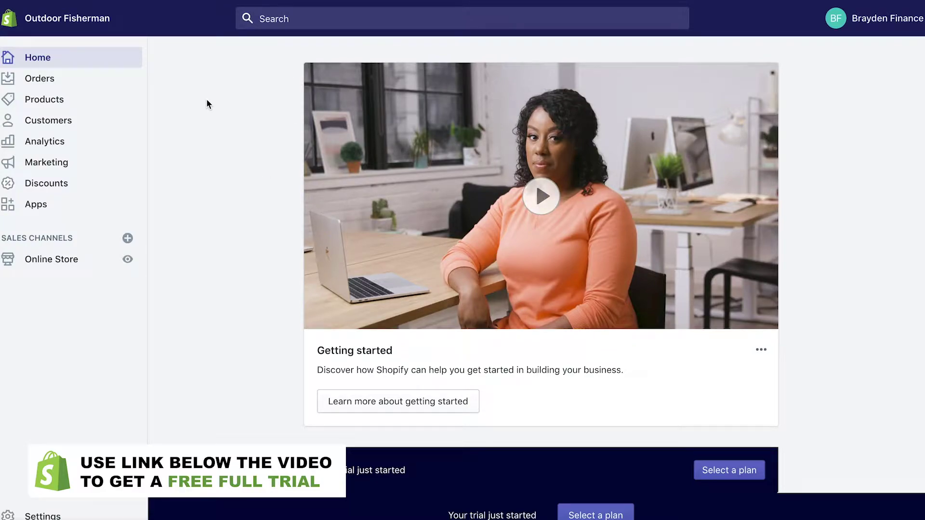
View the store's Orders, Products and Customers pages one after another
{"action": "left_click", "coordinate": [41, 85]}
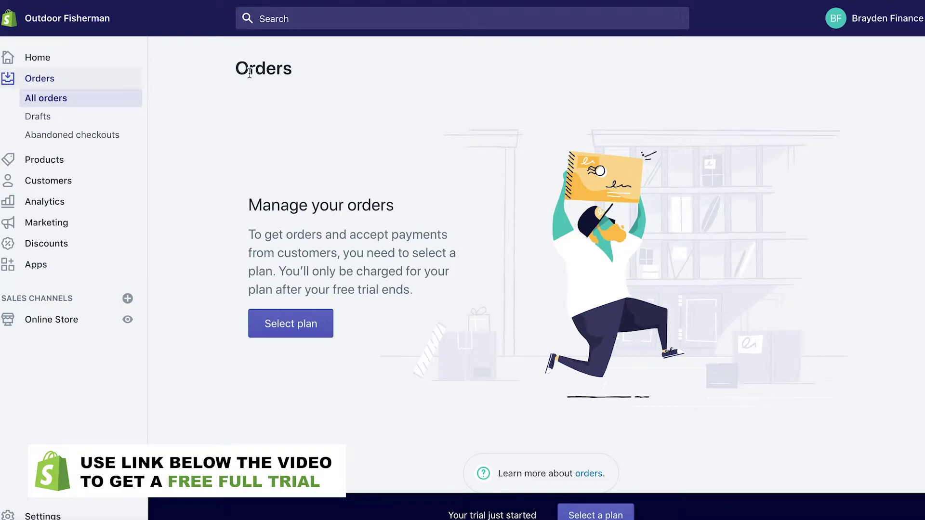
{"action": "left_click_drag", "start_coordinate": [233, 78], "coordinate": [373, 85]}
{"action": "left_click", "coordinate": [373, 86]}
{"action": "left_click", "coordinate": [44, 160]}
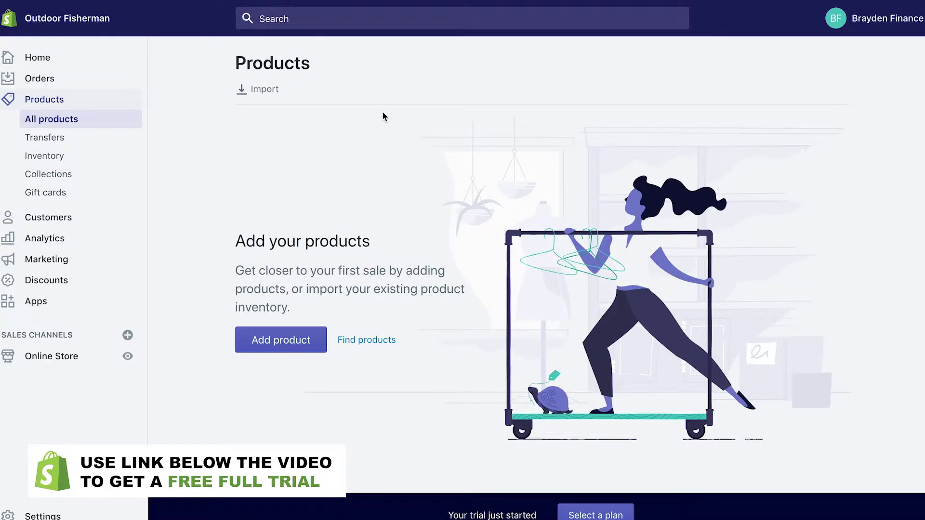
{"action": "left_click", "coordinate": [52, 222]}
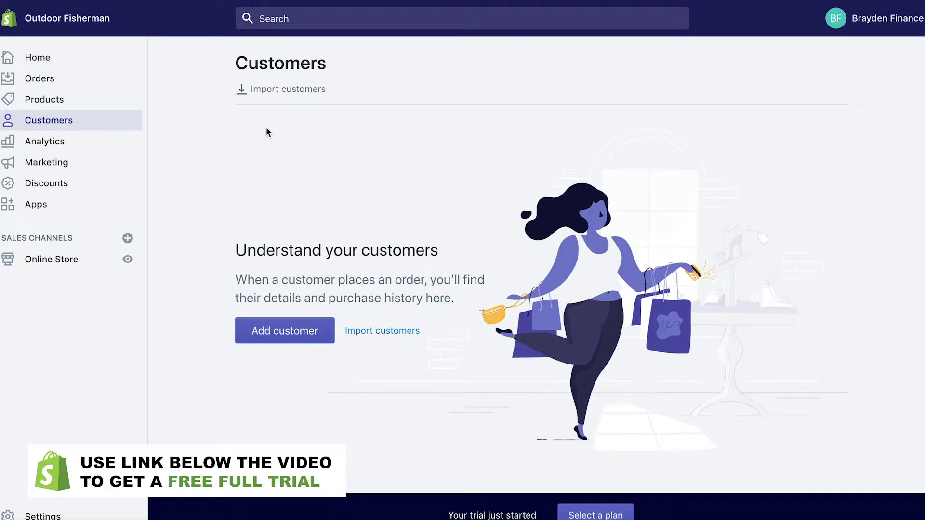
Examine the Analytics overview dashboard, including its sales, sessions, conversion and order reports
{"action": "left_click", "coordinate": [41, 141]}
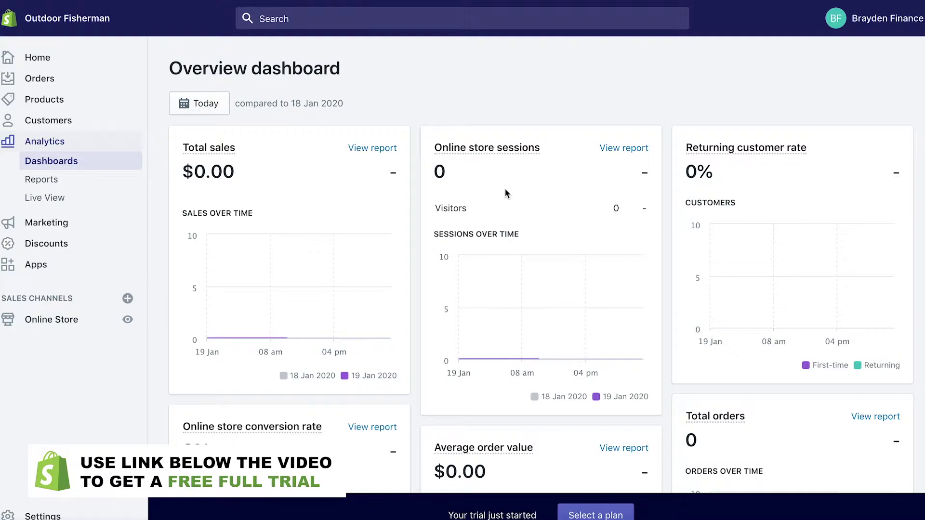
{"action": "scroll", "coordinate": [506, 193], "scroll_direction": "down", "scroll_amount": 1}
{"action": "scroll", "coordinate": [754, 192], "scroll_direction": "down", "scroll_amount": 2}
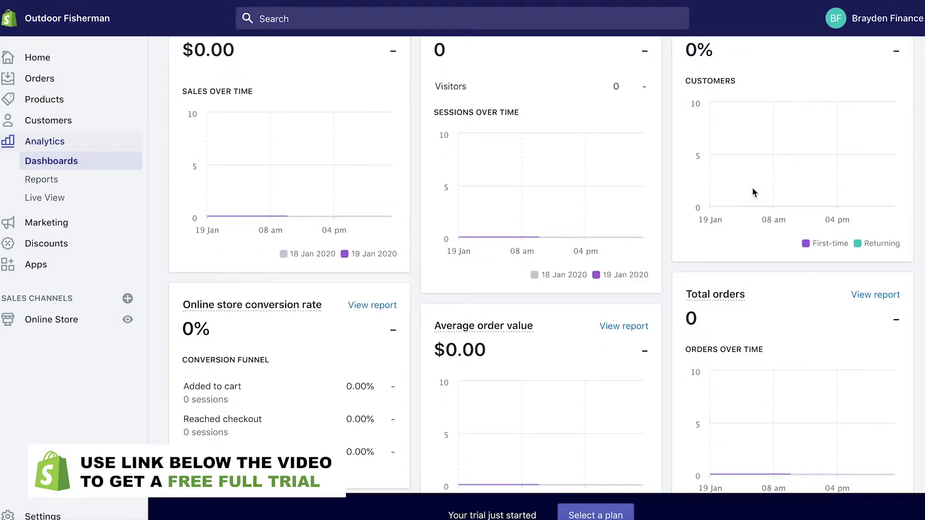
{"action": "scroll", "coordinate": [755, 192], "scroll_direction": "down", "scroll_amount": 2}
{"action": "mouse_move", "coordinate": [506, 291]}
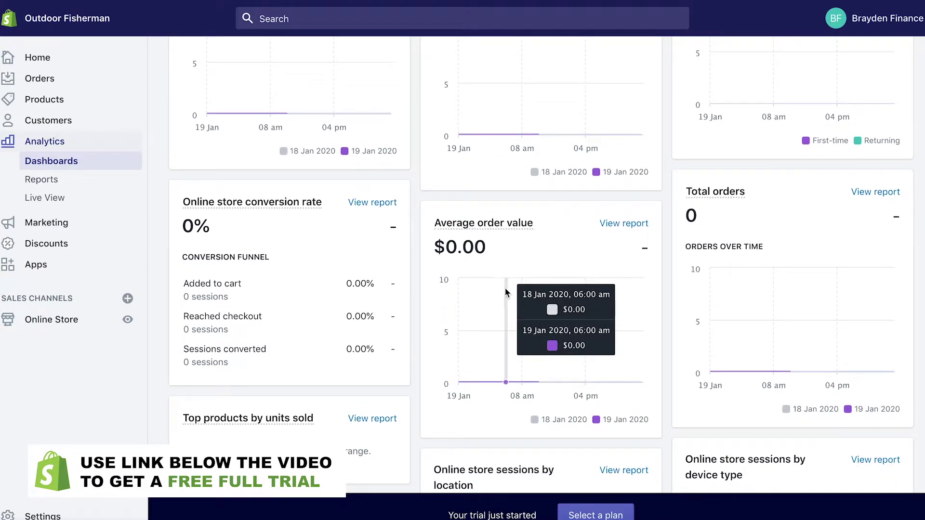
{"action": "scroll", "coordinate": [501, 256], "scroll_direction": "down", "scroll_amount": 4}
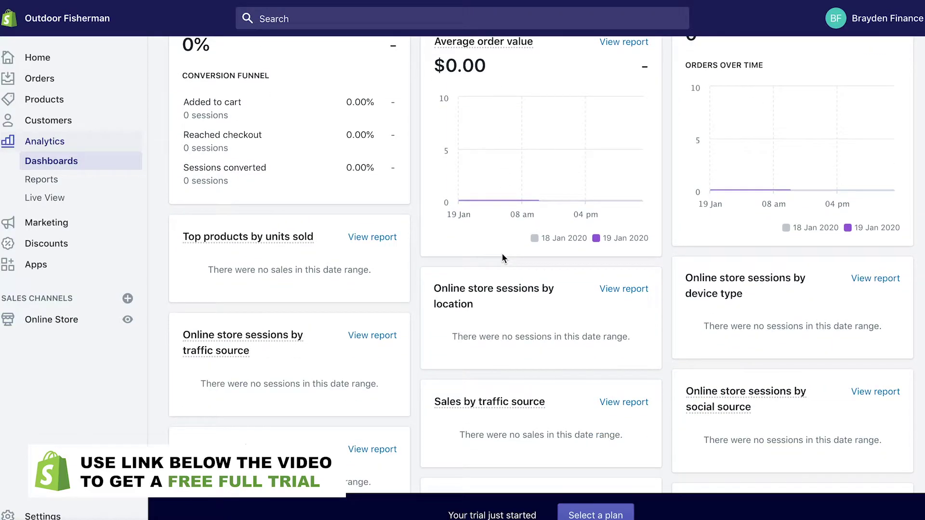
{"action": "scroll", "coordinate": [501, 258], "scroll_direction": "up", "scroll_amount": 1}
{"action": "scroll", "coordinate": [502, 258], "scroll_direction": "up", "scroll_amount": 7}
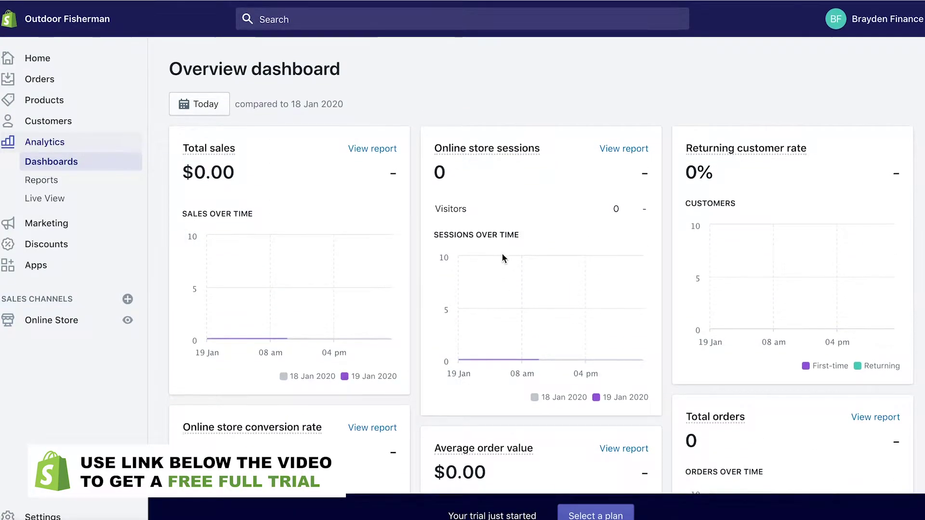
{"action": "scroll", "coordinate": [486, 244], "scroll_direction": "down", "scroll_amount": 1}
{"action": "scroll", "coordinate": [487, 244], "scroll_direction": "up", "scroll_amount": 1}
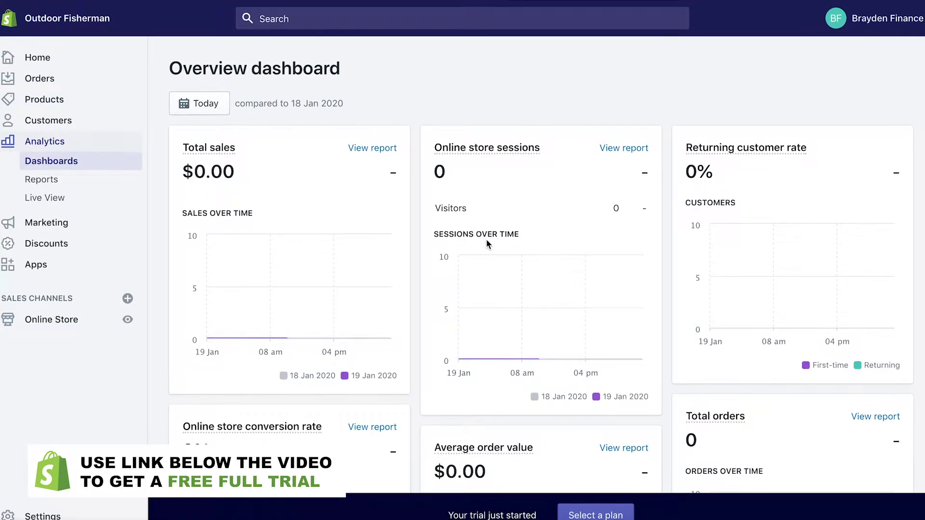
{"action": "scroll", "coordinate": [148, 241], "scroll_direction": "down", "scroll_amount": 2}
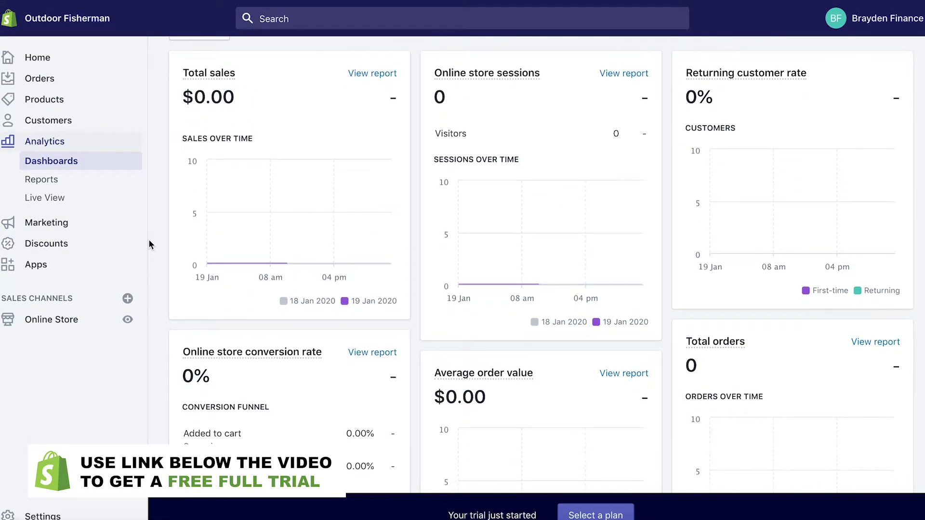
Examine the Marketing overview, including the Facebook and Google offers, marketing results, campaigns and automations
{"action": "left_click", "coordinate": [74, 222]}
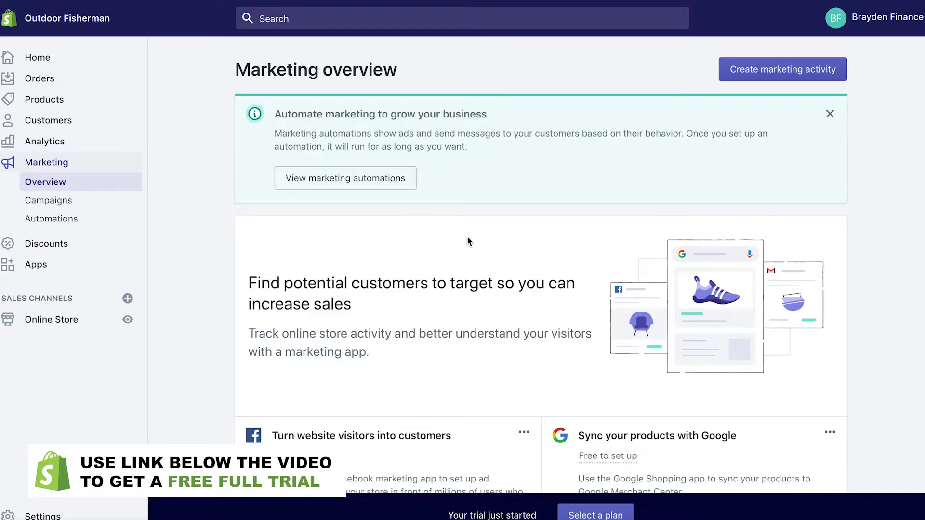
{"action": "scroll", "coordinate": [467, 239], "scroll_direction": "down", "scroll_amount": 8}
{"action": "scroll", "coordinate": [467, 236], "scroll_direction": "down", "scroll_amount": 1}
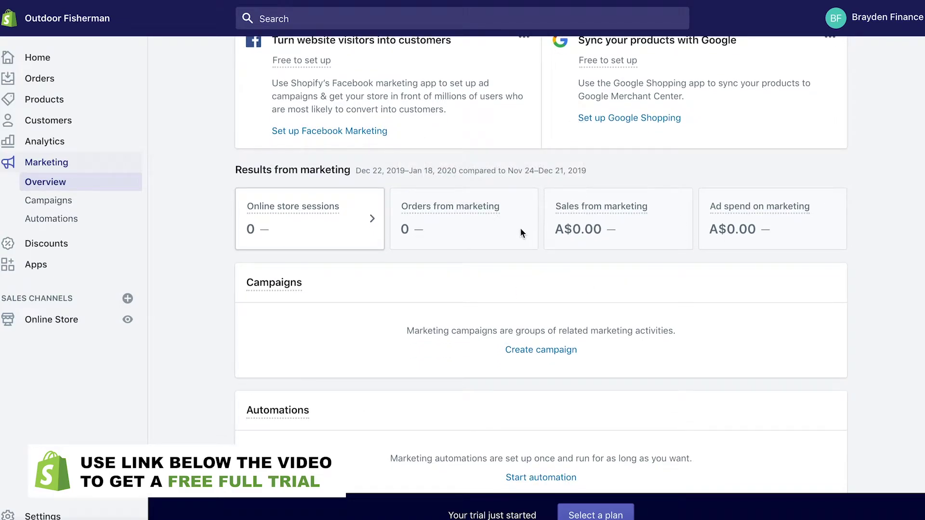
{"action": "scroll", "coordinate": [634, 194], "scroll_direction": "up", "scroll_amount": 7}
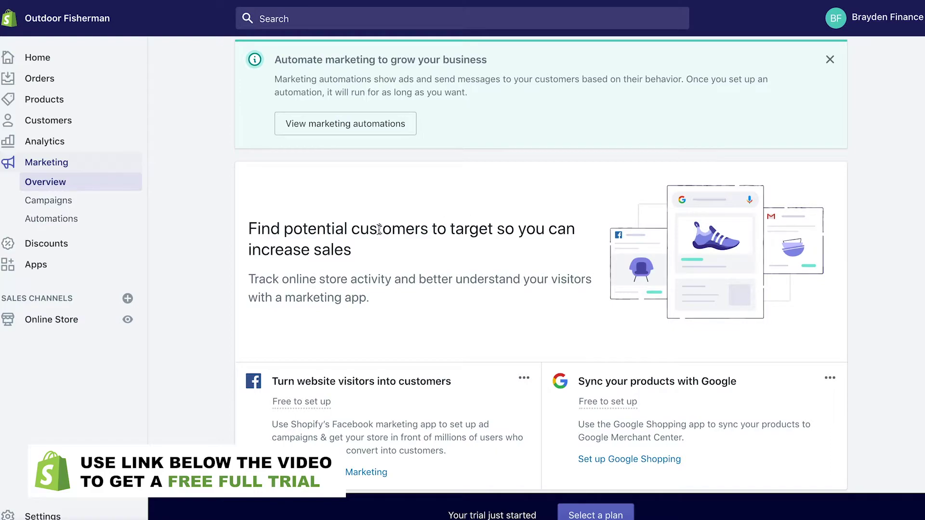
{"action": "scroll", "coordinate": [379, 229], "scroll_direction": "down", "scroll_amount": 2}
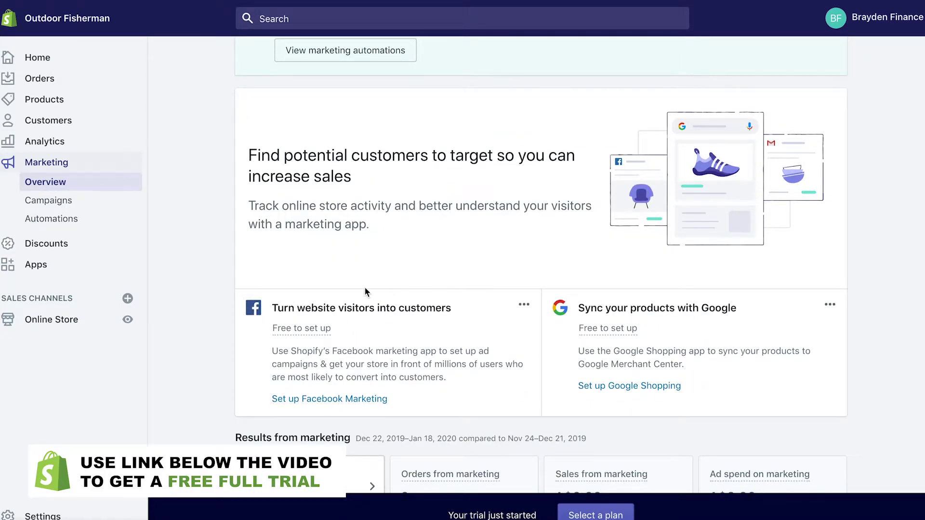
{"action": "scroll", "coordinate": [365, 291], "scroll_direction": "up", "scroll_amount": 2}
{"action": "scroll", "coordinate": [329, 218], "scroll_direction": "up", "scroll_amount": 1}
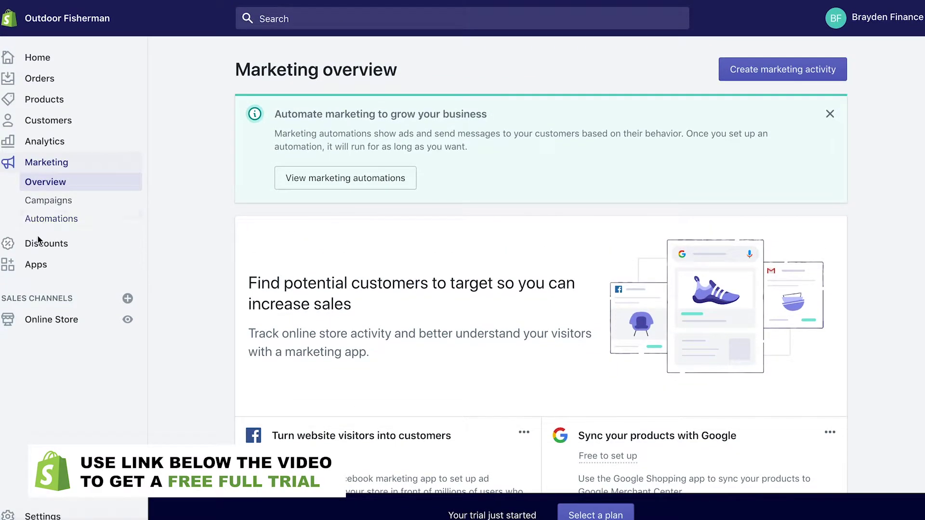
View the Discounts page and the Apps page with its suggested apps
{"action": "left_click", "coordinate": [43, 244]}
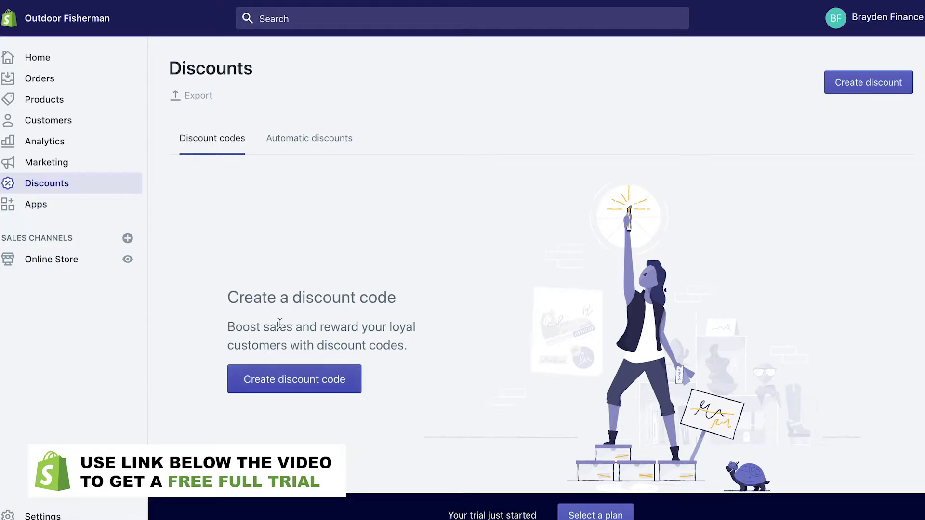
{"action": "left_click", "coordinate": [60, 210]}
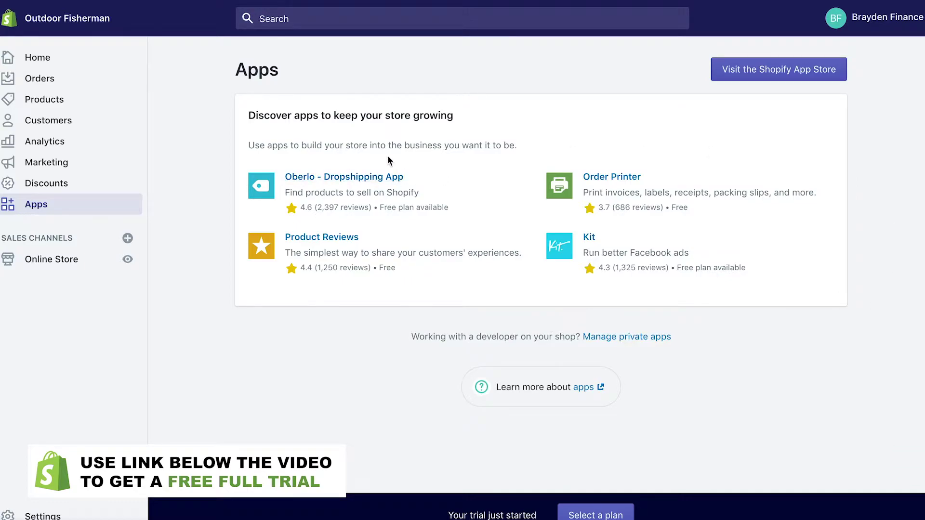
Open the Online Store sales channel's Themes page and look at the current theme and theme library
{"action": "left_click", "coordinate": [37, 260]}
{"action": "left_click_drag", "start_coordinate": [7, 238], "coordinate": [99, 246]}
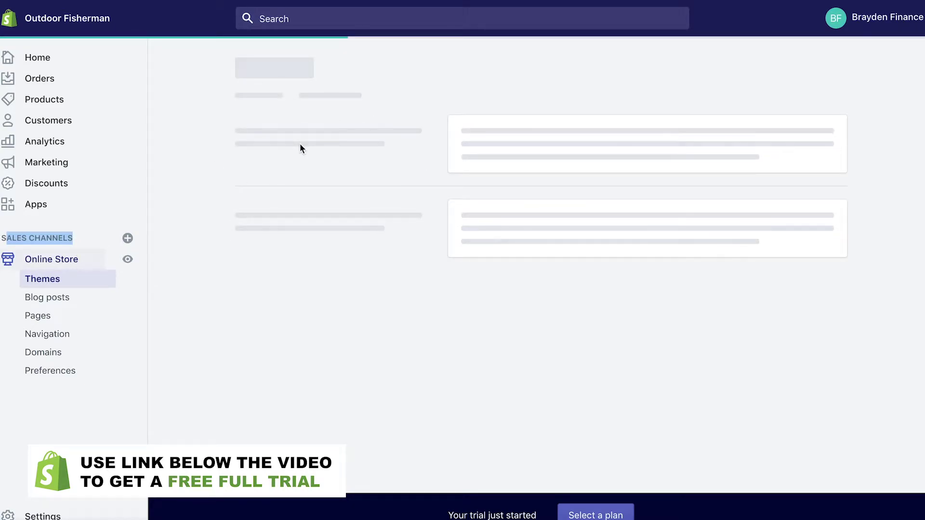
{"action": "left_click", "coordinate": [137, 169]}
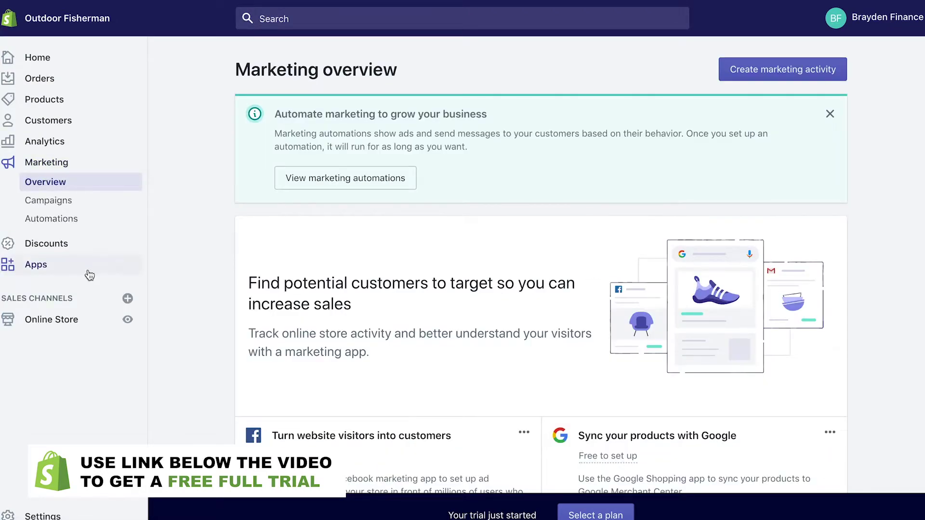
{"action": "left_click", "coordinate": [68, 318]}
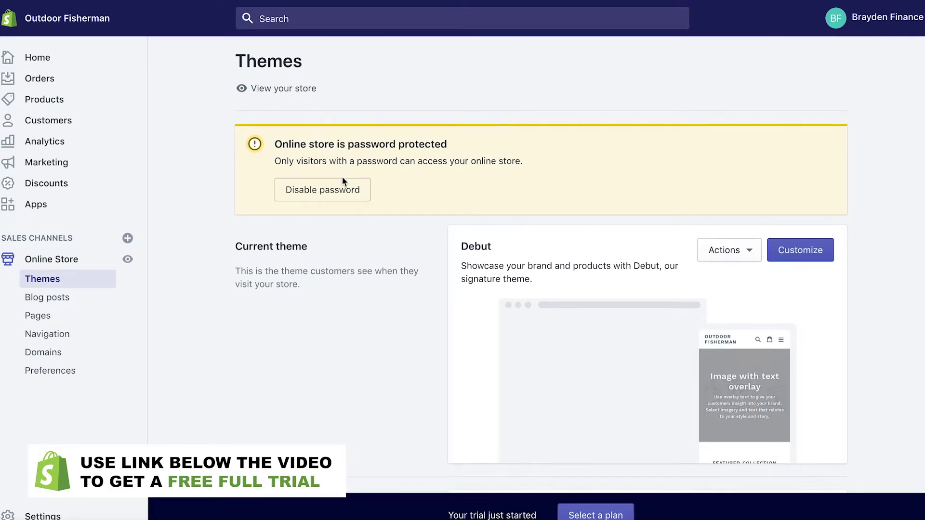
{"action": "scroll", "coordinate": [342, 176], "scroll_direction": "down", "scroll_amount": 4}
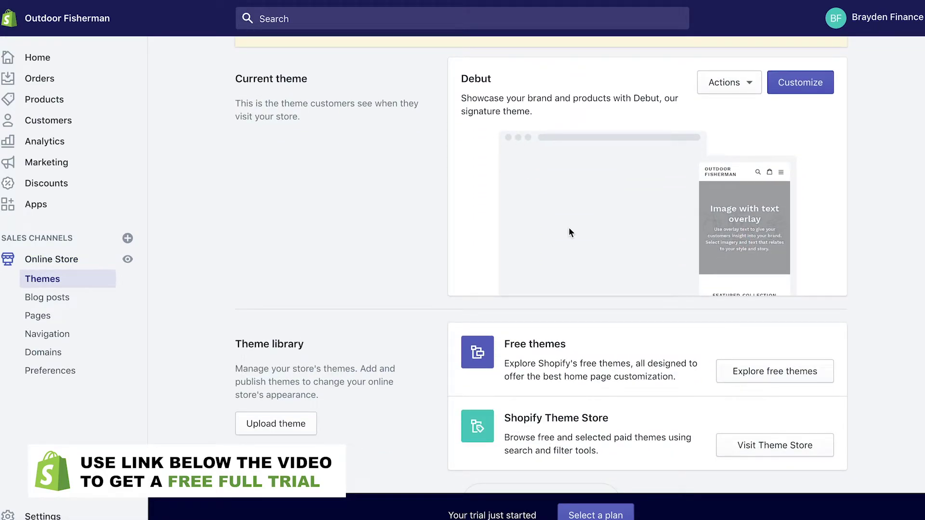
Start adding a new product in the store's Products section
{"action": "scroll", "coordinate": [631, 215], "scroll_direction": "down", "scroll_amount": 1}
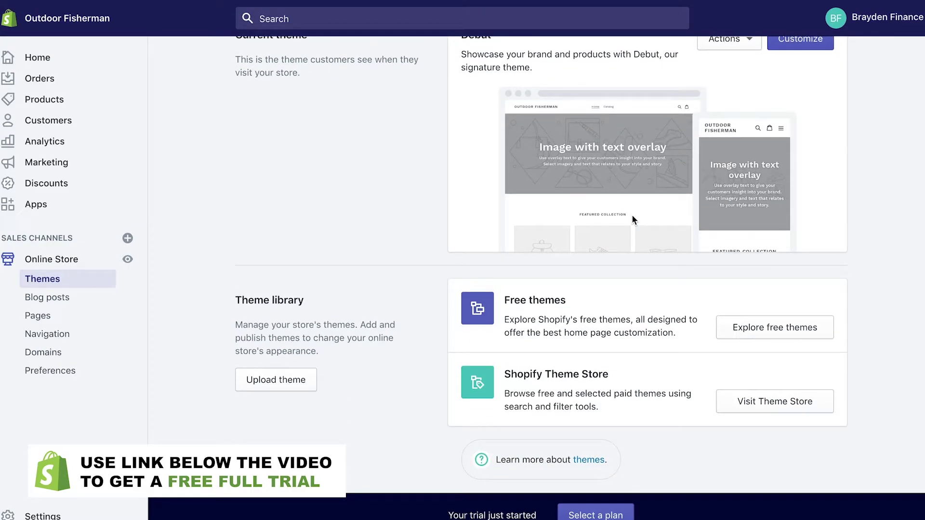
{"action": "scroll", "coordinate": [632, 220], "scroll_direction": "up", "scroll_amount": 5}
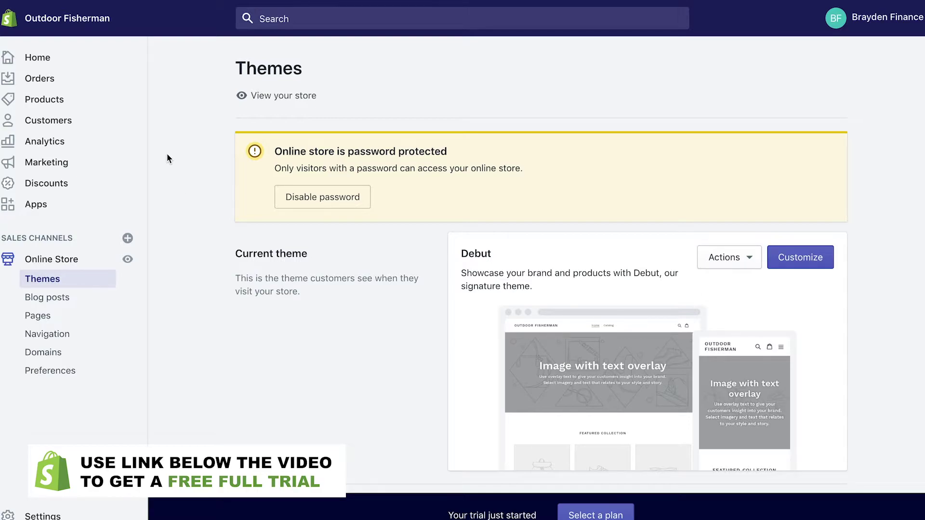
{"action": "left_click", "coordinate": [43, 100]}
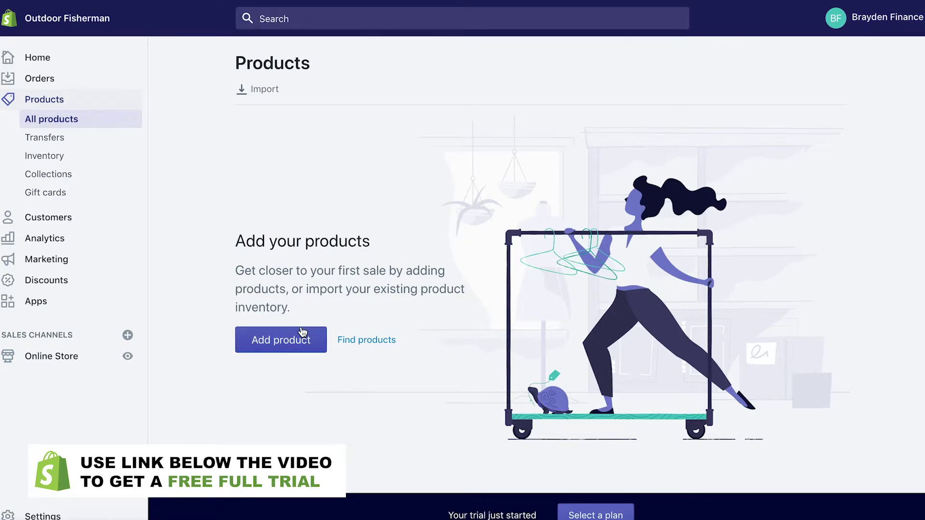
{"action": "left_click", "coordinate": [303, 332]}
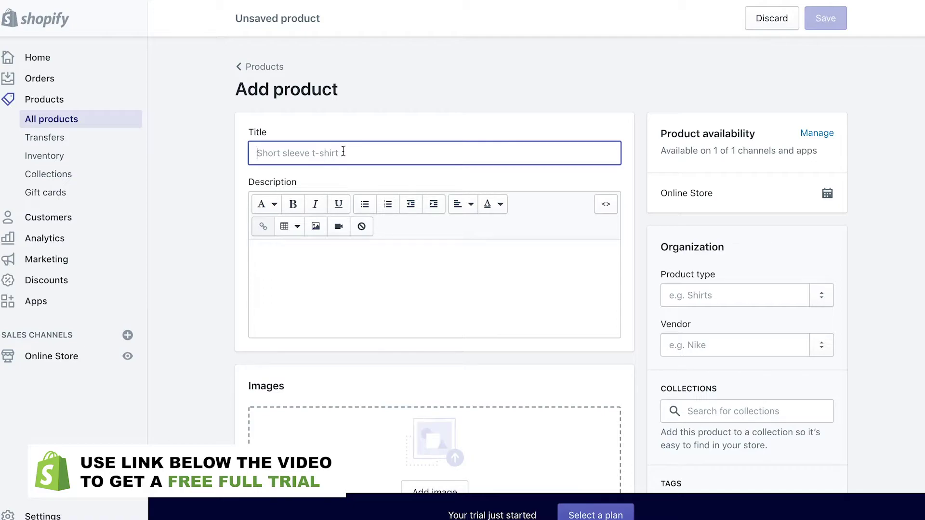
Title the new product "Fishermans All Purpose Bag" and fix the misspelled word "Purpose"
{"action": "type", "text": "Fishermans"}
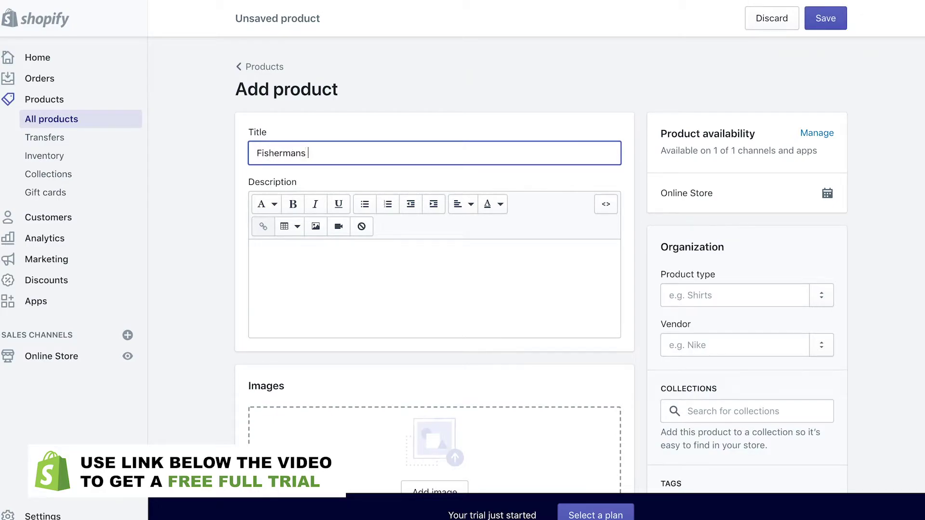
{"action": "type", "text": "ause BAg"}
{"action": "key", "text": "BackSpace"}
{"action": "key", "text": "BackSpace"}
{"action": "type", "text": "ag"}
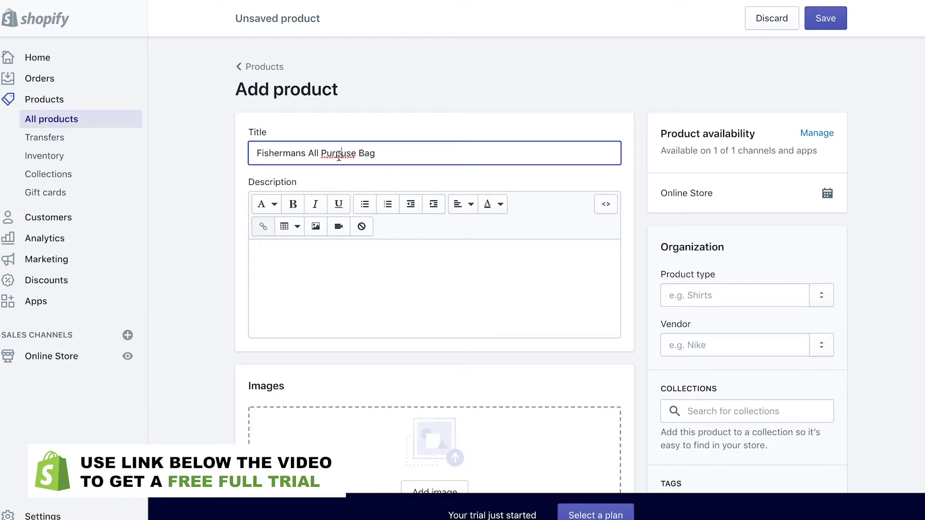
{"action": "right_click", "coordinate": [337, 153]}
{"action": "left_click", "coordinate": [352, 161]}
Enter the description "This is an all purpose bag carrying fishing supplies." and add the photo of the green bag to the product's images
{"action": "left_click", "coordinate": [310, 266]}
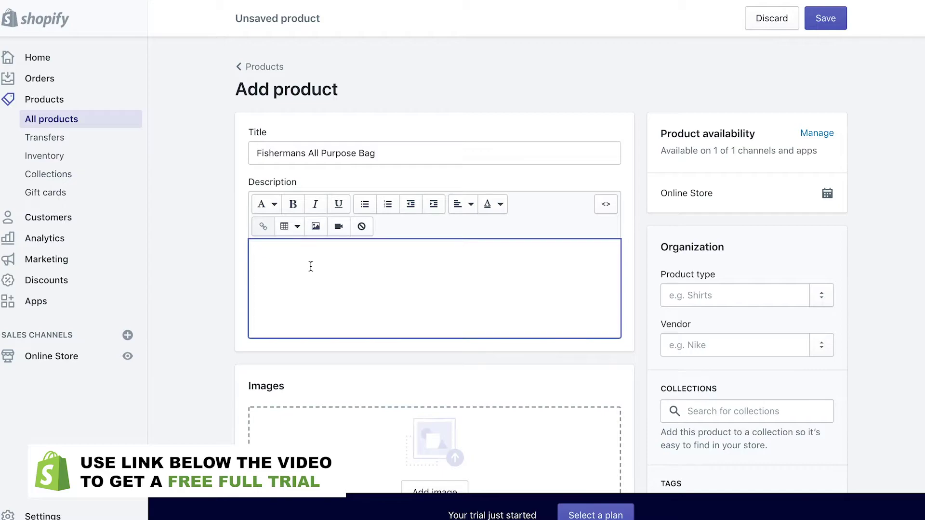
{"action": "type", "text": "This is an all purpose bag carrying fishing supplies."}
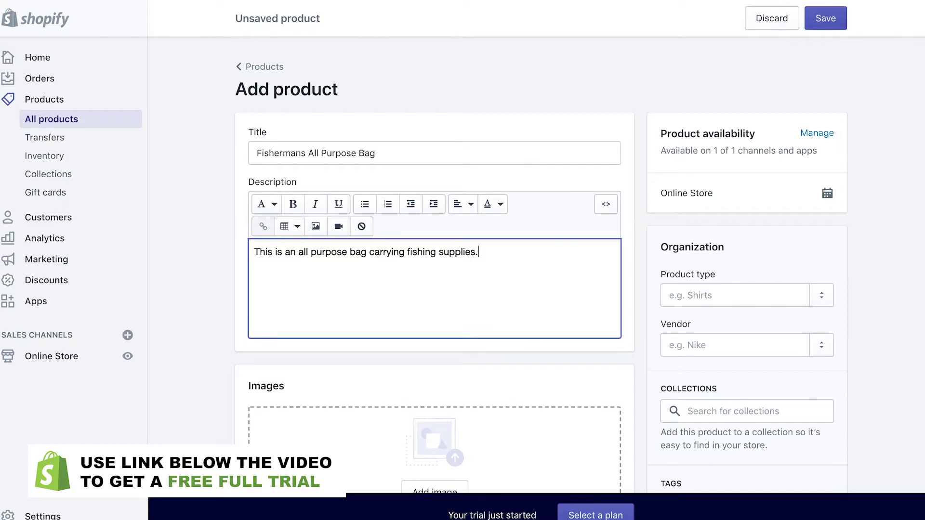
{"action": "scroll", "coordinate": [510, 268], "scroll_direction": "down", "scroll_amount": 3}
{"action": "left_click", "coordinate": [414, 371]}
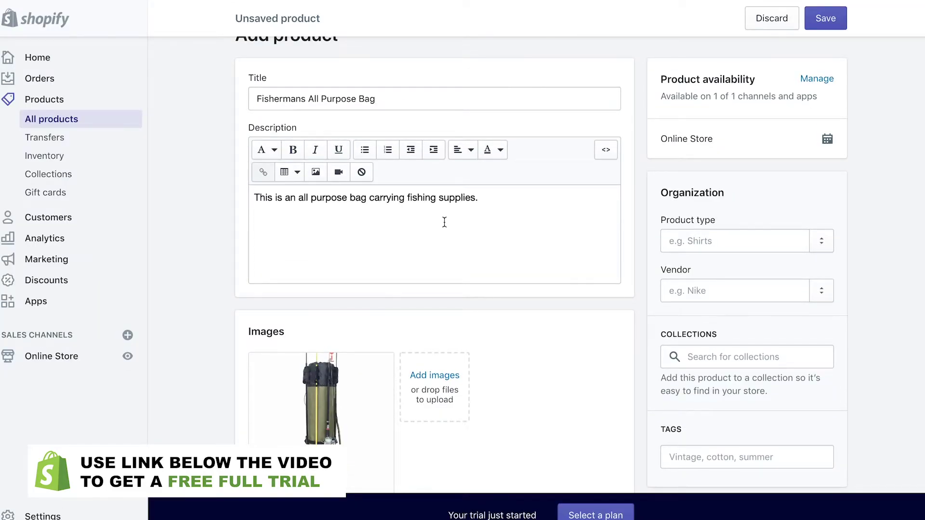
{"action": "scroll", "coordinate": [444, 221], "scroll_direction": "up", "scroll_amount": 1}
{"action": "left_click", "coordinate": [409, 102]}
{"action": "scroll", "coordinate": [301, 299], "scroll_direction": "down", "scroll_amount": 3}
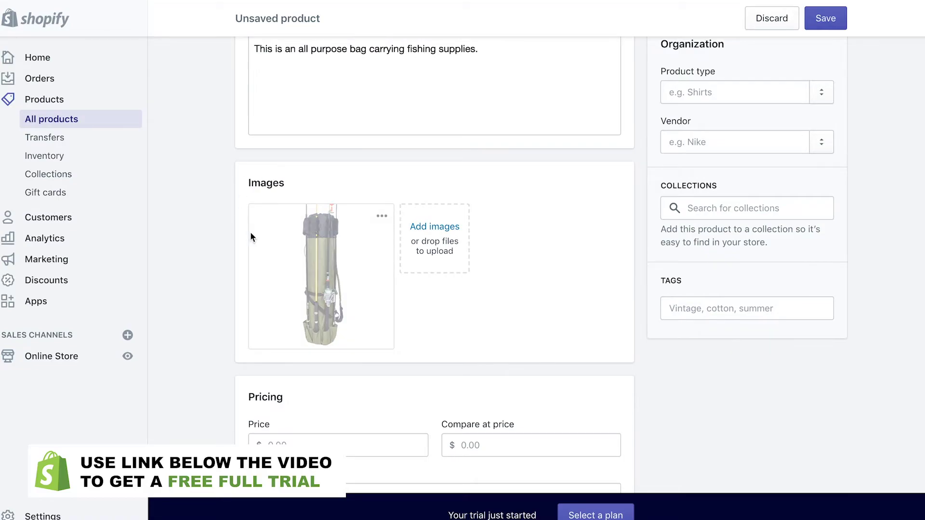
Set the product's price to $49.99 and its compare at price to $74.99
{"action": "scroll", "coordinate": [337, 275], "scroll_direction": "down", "scroll_amount": 3}
{"action": "left_click", "coordinate": [338, 292]}
{"action": "type", "text": "49.99"}
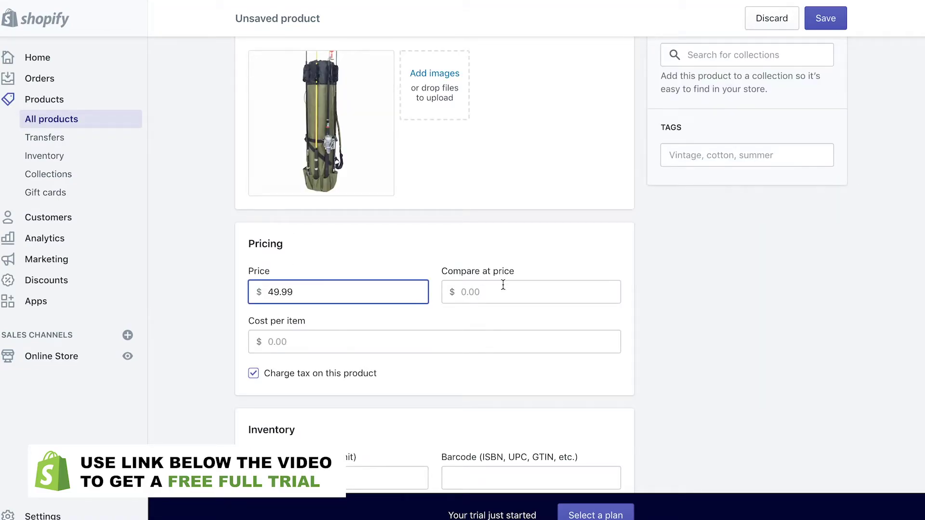
{"action": "left_click", "coordinate": [500, 289]}
{"action": "type", "text": "7"}
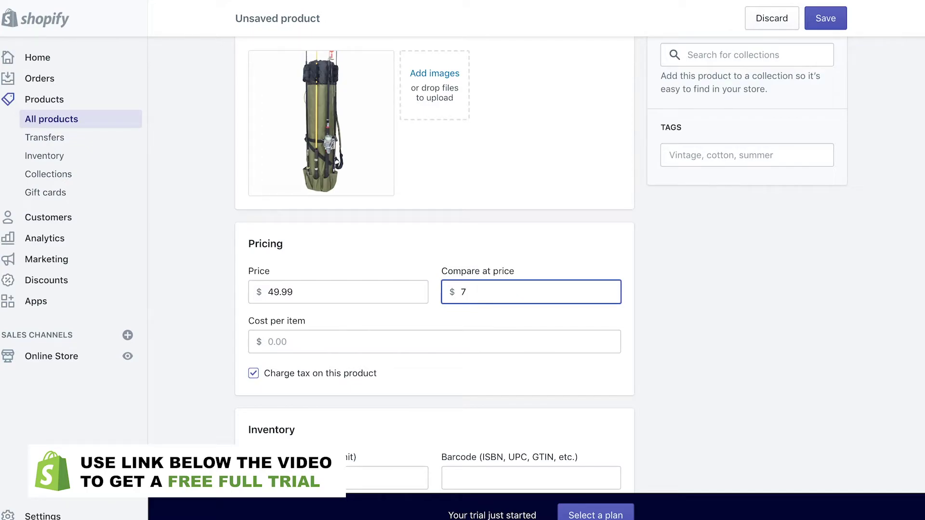
{"action": "type", "text": "4.99"}
{"action": "scroll", "coordinate": [406, 326], "scroll_direction": "down", "scroll_amount": 1}
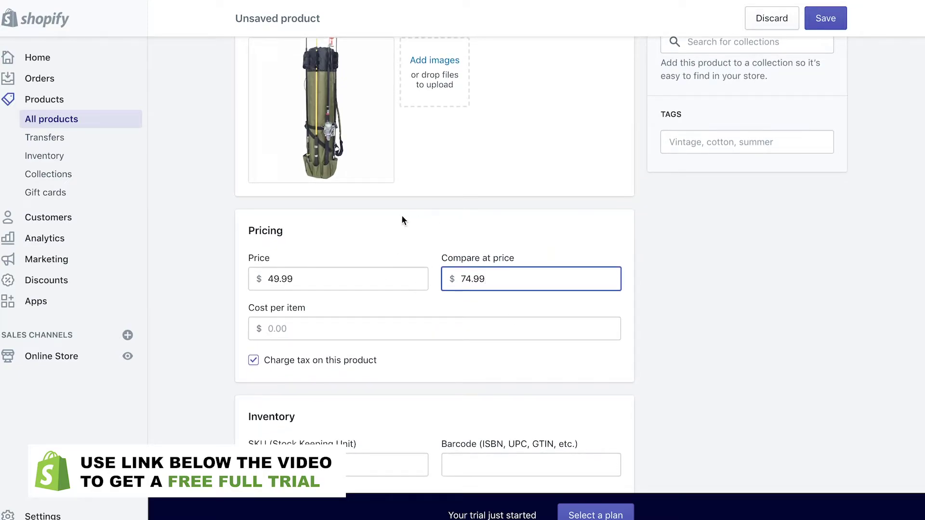
{"action": "double_click", "coordinate": [483, 279]}
{"action": "left_click", "coordinate": [392, 245]}
Look through the product's remaining pricing, inventory, shipping, customs, variant and search engine listing settings
{"action": "scroll", "coordinate": [391, 245], "scroll_direction": "down", "scroll_amount": 5}
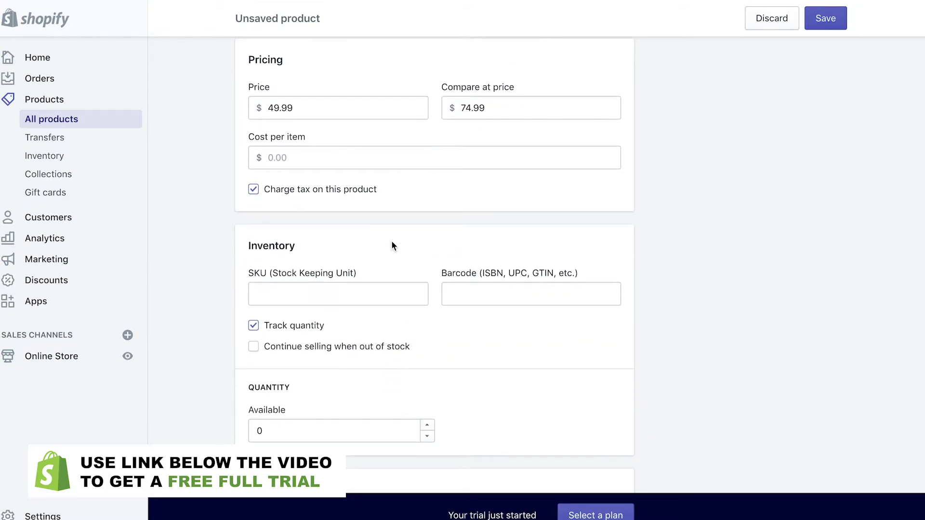
{"action": "scroll", "coordinate": [392, 245], "scroll_direction": "up", "scroll_amount": 5}
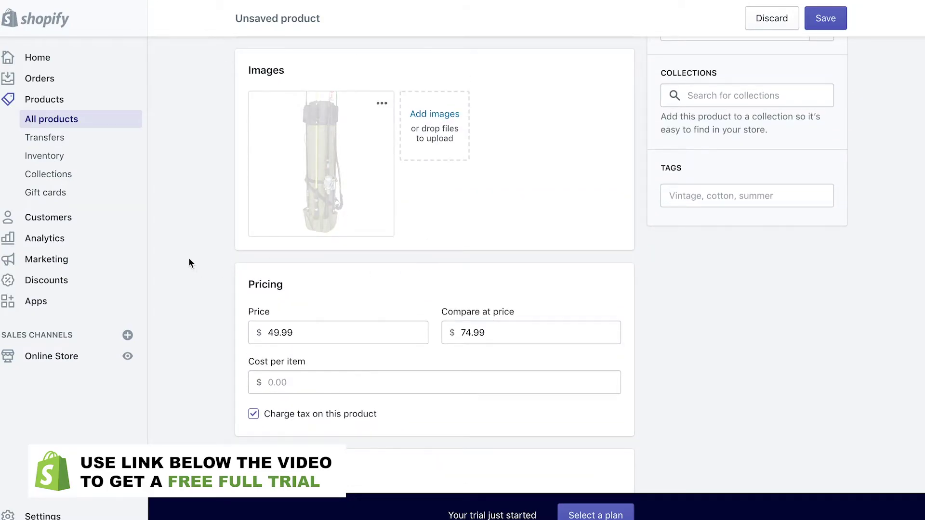
{"action": "left_click_drag", "start_coordinate": [245, 264], "coordinate": [372, 306]}
{"action": "left_click", "coordinate": [430, 231]}
{"action": "scroll", "coordinate": [430, 231], "scroll_direction": "down", "scroll_amount": 5}
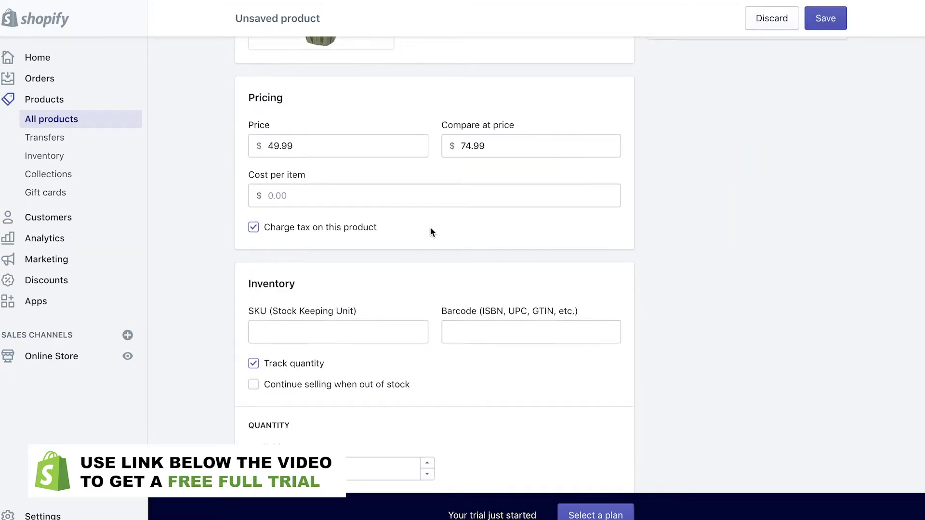
{"action": "scroll", "coordinate": [413, 226], "scroll_direction": "down", "scroll_amount": 6}
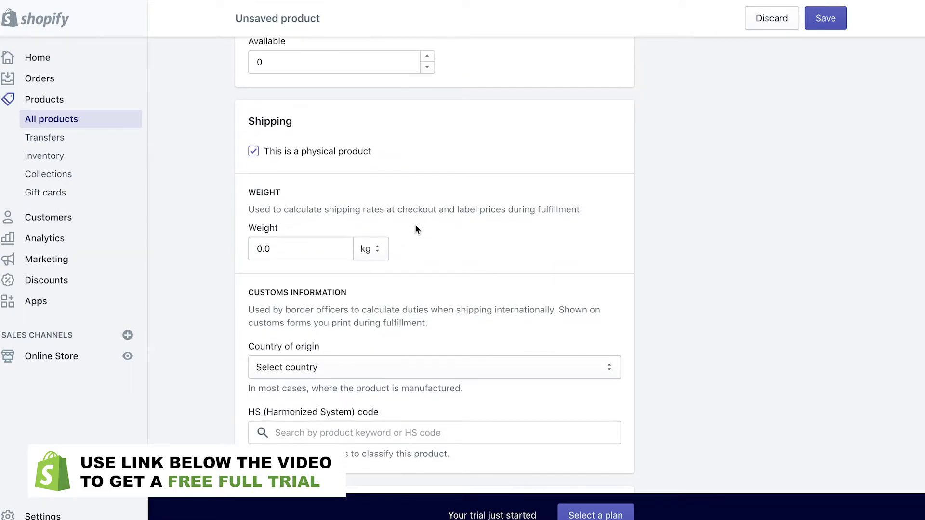
{"action": "scroll", "coordinate": [413, 133], "scroll_direction": "down", "scroll_amount": 2}
{"action": "scroll", "coordinate": [340, 234], "scroll_direction": "down", "scroll_amount": 3}
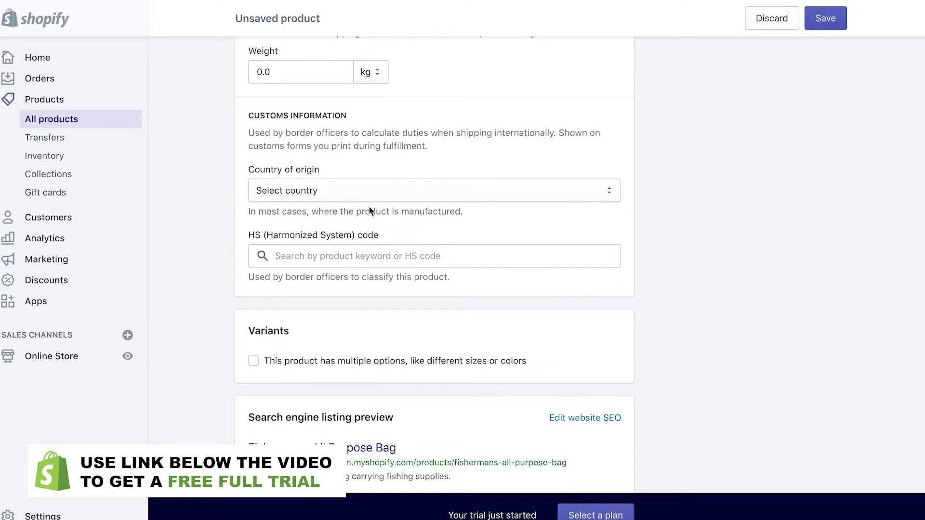
{"action": "scroll", "coordinate": [320, 258], "scroll_direction": "down", "scroll_amount": 2}
{"action": "scroll", "coordinate": [320, 258], "scroll_direction": "up", "scroll_amount": 15}
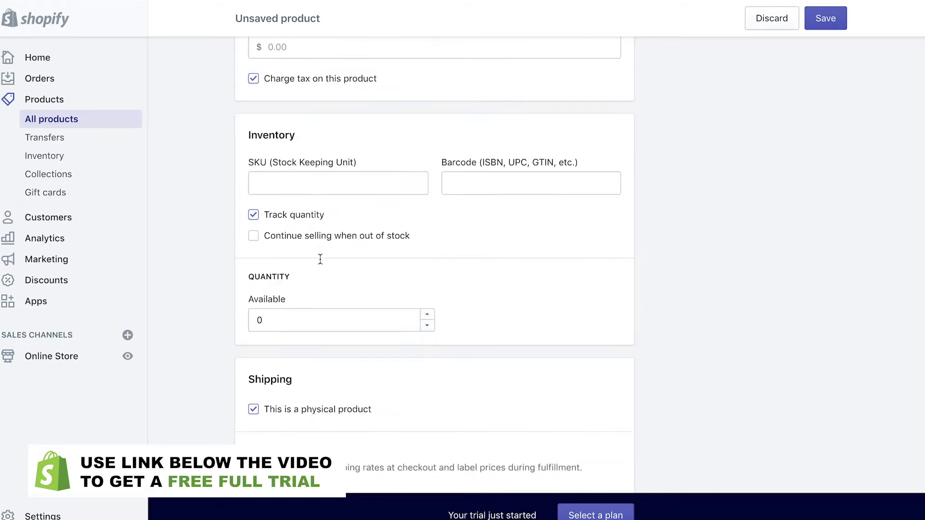
{"action": "scroll", "coordinate": [337, 260], "scroll_direction": "down", "scroll_amount": 6}
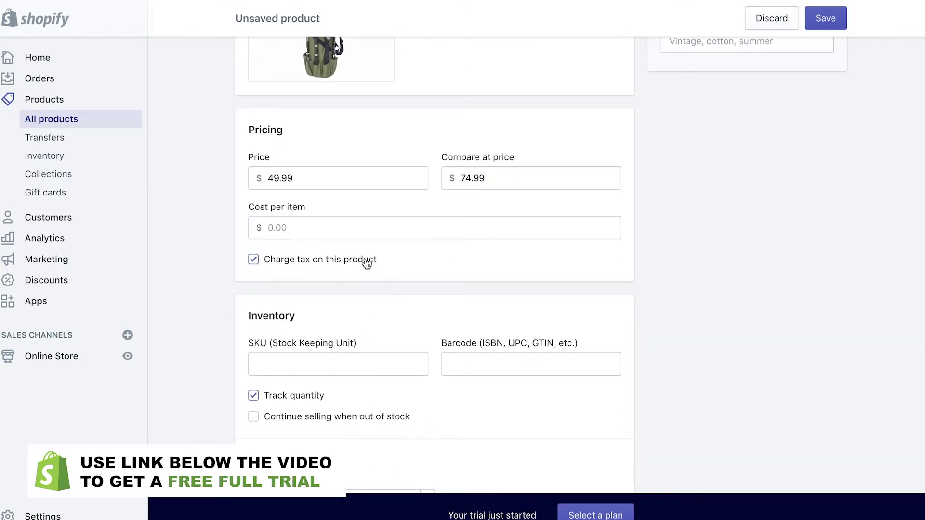
{"action": "scroll", "coordinate": [393, 214], "scroll_direction": "down", "scroll_amount": 5}
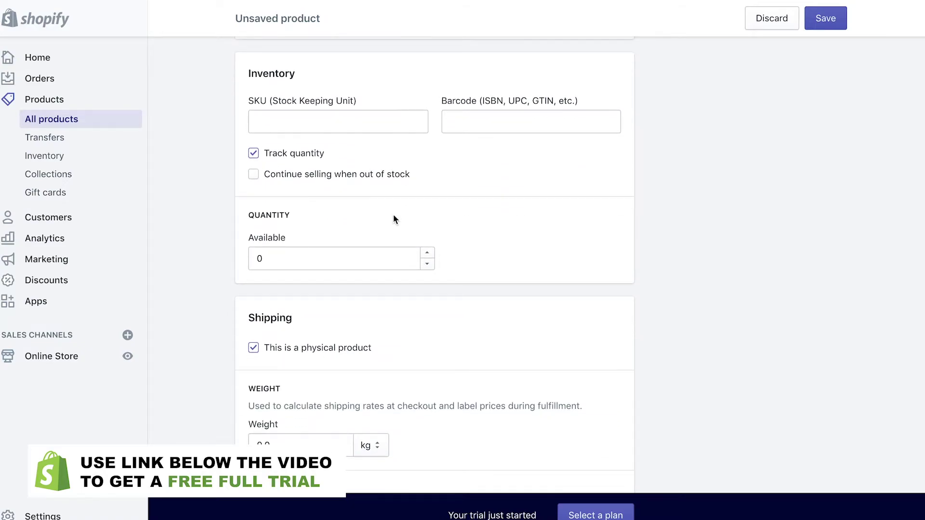
{"action": "scroll", "coordinate": [393, 215], "scroll_direction": "up", "scroll_amount": 20}
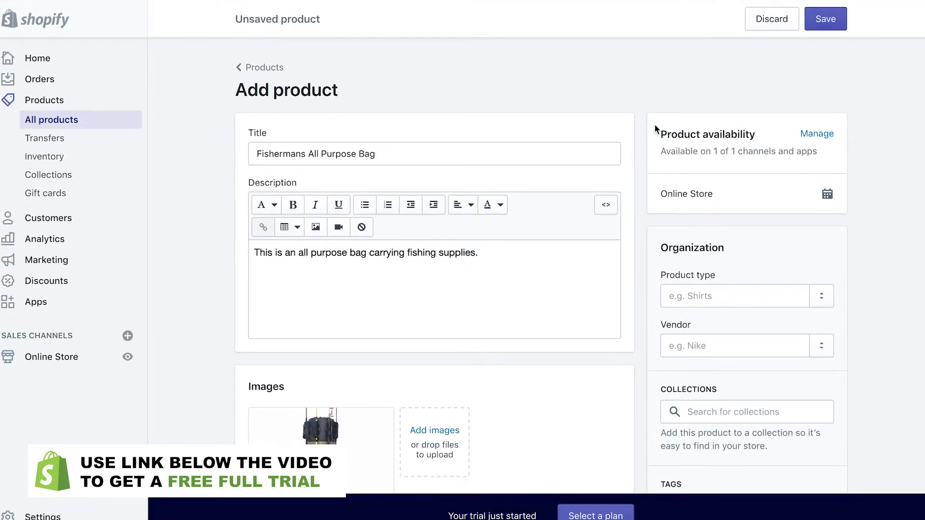
Save the Fishermans All Purpose Bag product
{"action": "left_click", "coordinate": [825, 18]}
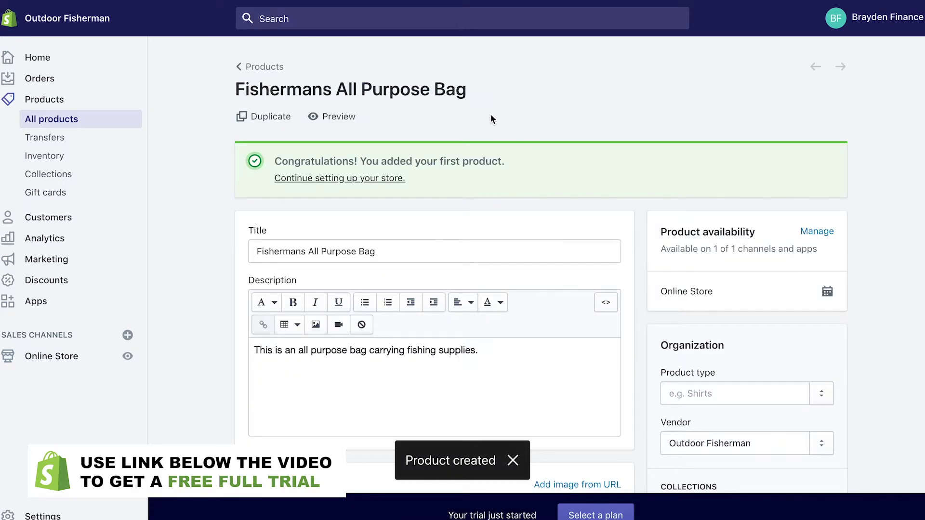
{"action": "left_click_drag", "start_coordinate": [269, 163], "coordinate": [457, 166]}
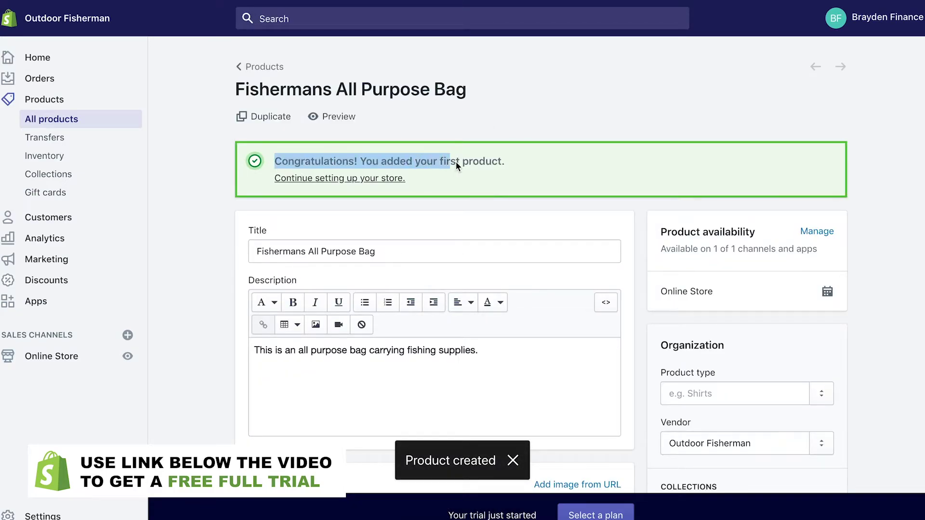
{"action": "left_click", "coordinate": [525, 165]}
{"action": "scroll", "coordinate": [481, 112], "scroll_direction": "down", "scroll_amount": 1}
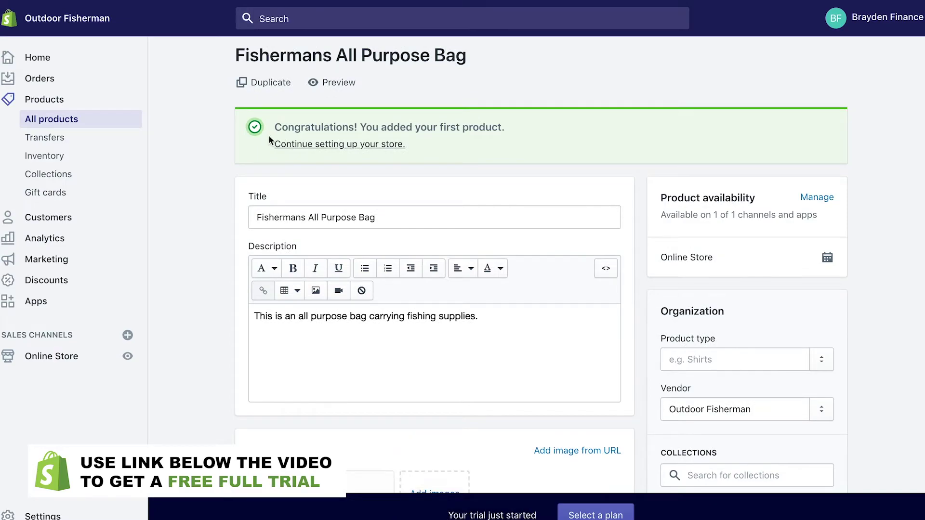
Open the list of free themes for the online store and browse the available designs
{"action": "left_click", "coordinate": [44, 356]}
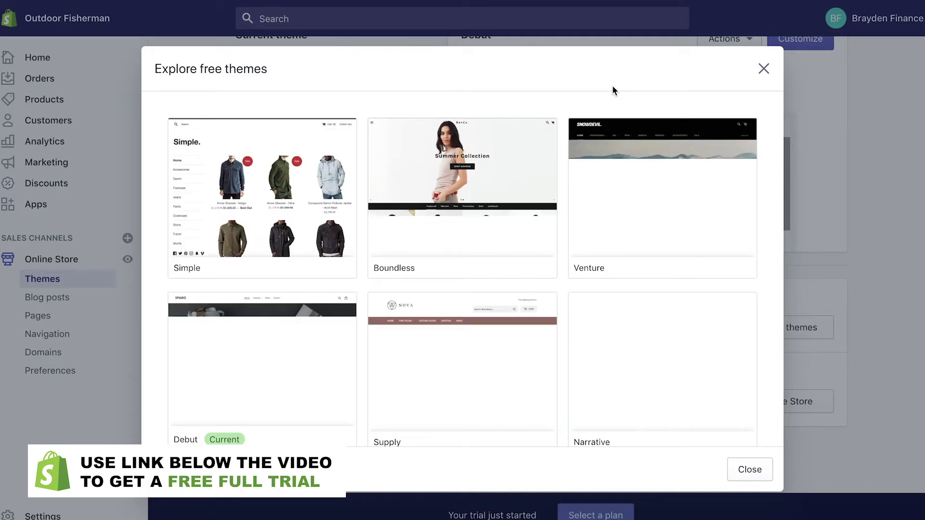
{"action": "scroll", "coordinate": [323, 158], "scroll_direction": "down", "scroll_amount": 1}
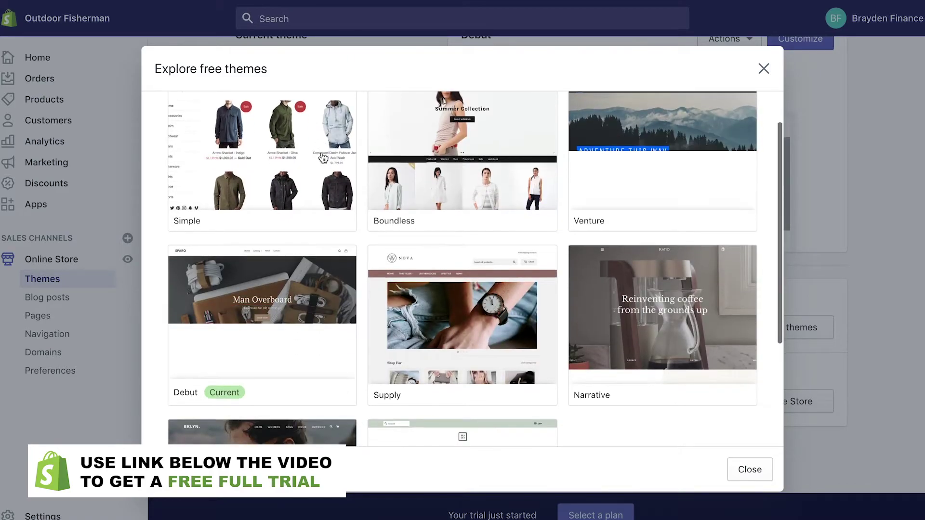
{"action": "scroll", "coordinate": [324, 158], "scroll_direction": "down", "scroll_amount": 3}
{"action": "scroll", "coordinate": [323, 158], "scroll_direction": "up", "scroll_amount": 4}
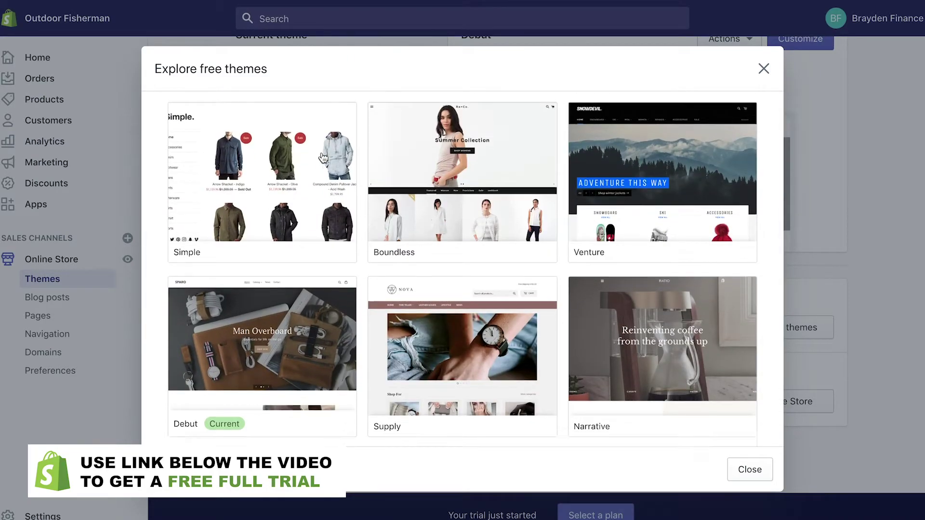
{"action": "scroll", "coordinate": [323, 158], "scroll_direction": "down", "scroll_amount": 2}
{"action": "scroll", "coordinate": [323, 158], "scroll_direction": "up", "scroll_amount": 2}
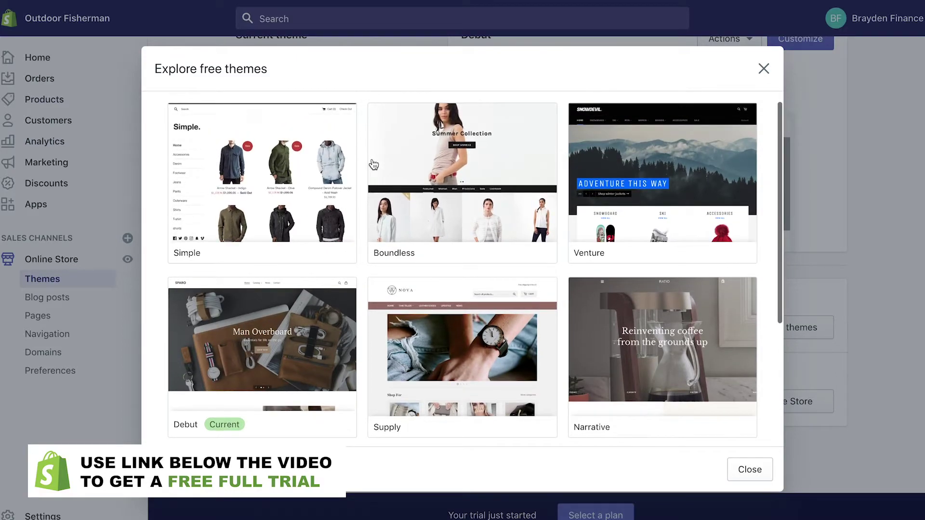
{"action": "scroll", "coordinate": [374, 164], "scroll_direction": "down", "scroll_amount": 3}
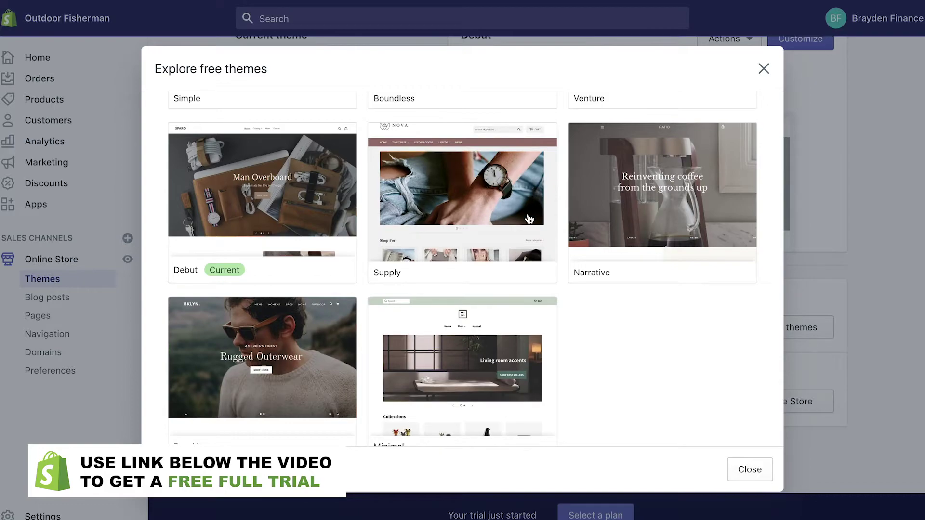
{"action": "scroll", "coordinate": [530, 219], "scroll_direction": "down", "scroll_amount": 1}
Add the free Brooklyn theme to the theme library and check its entry there
{"action": "left_click", "coordinate": [190, 355]}
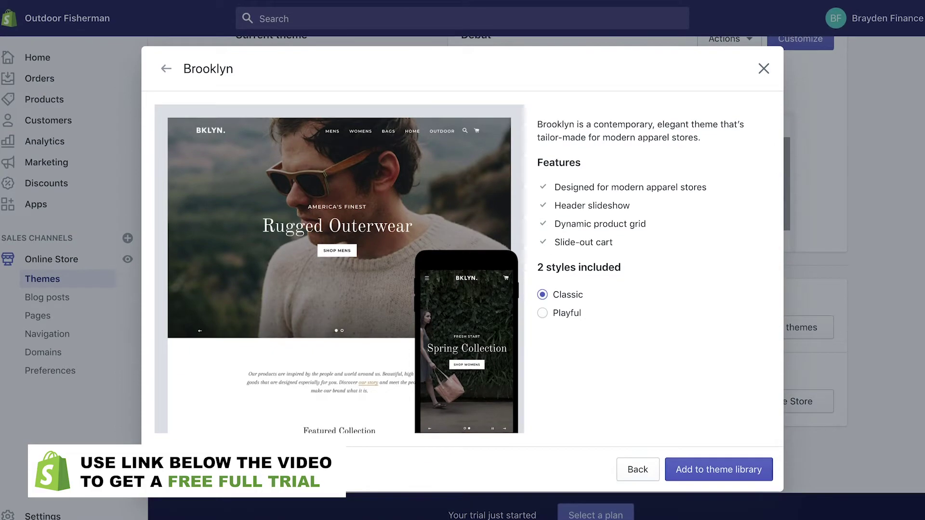
{"action": "left_click", "coordinate": [718, 471]}
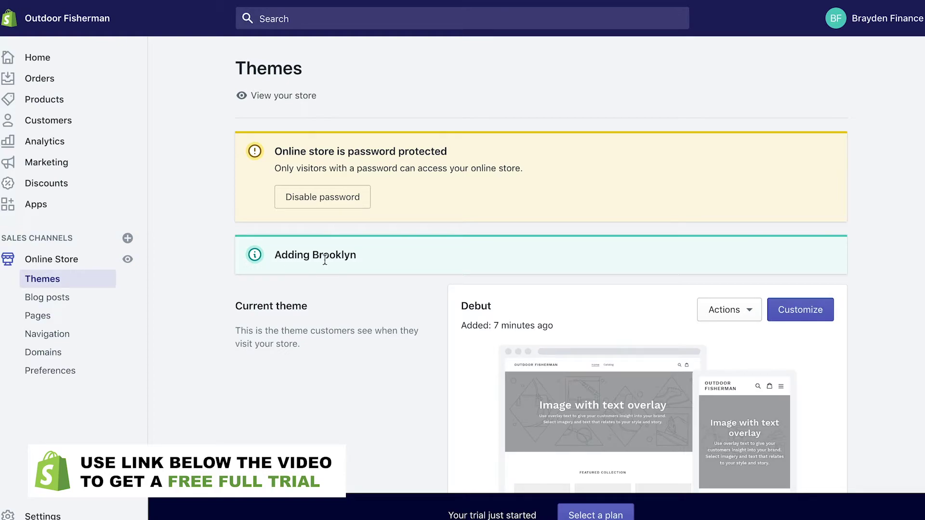
{"action": "left_click_drag", "start_coordinate": [324, 260], "coordinate": [407, 337]}
{"action": "left_click", "coordinate": [365, 415]}
{"action": "scroll", "coordinate": [174, 187], "scroll_direction": "down", "scroll_amount": 5}
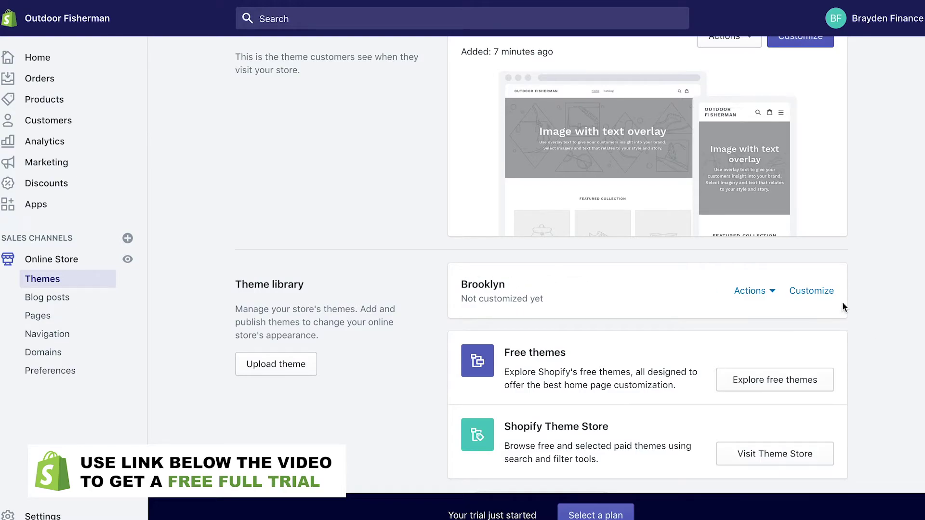